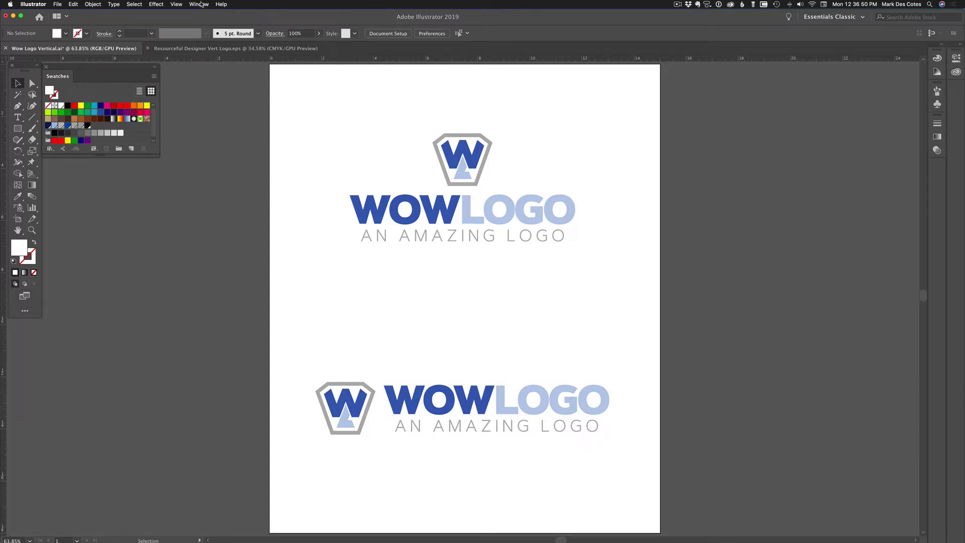
- Open the Logo Package Express extension from the Window menu and dock its panel on the right
click(200, 4)
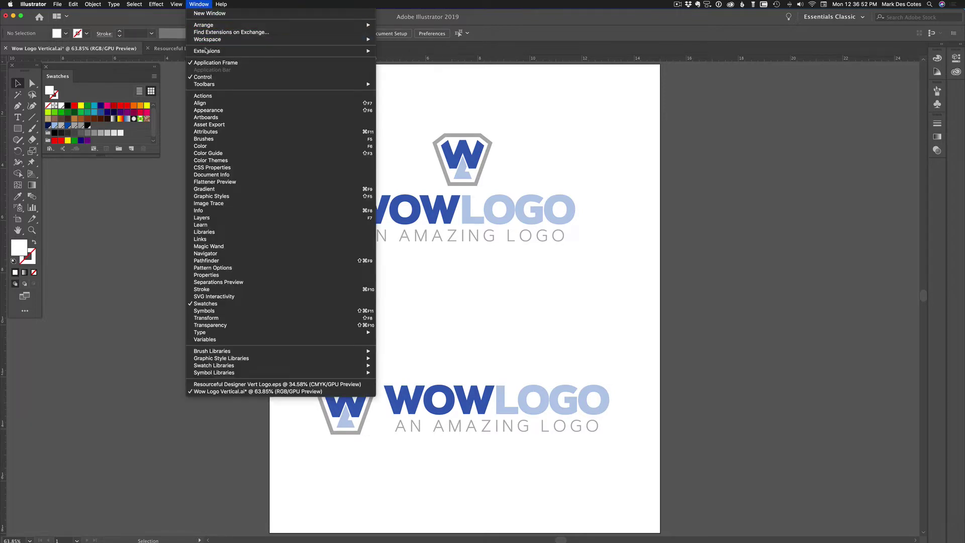
mouse_move(285, 49)
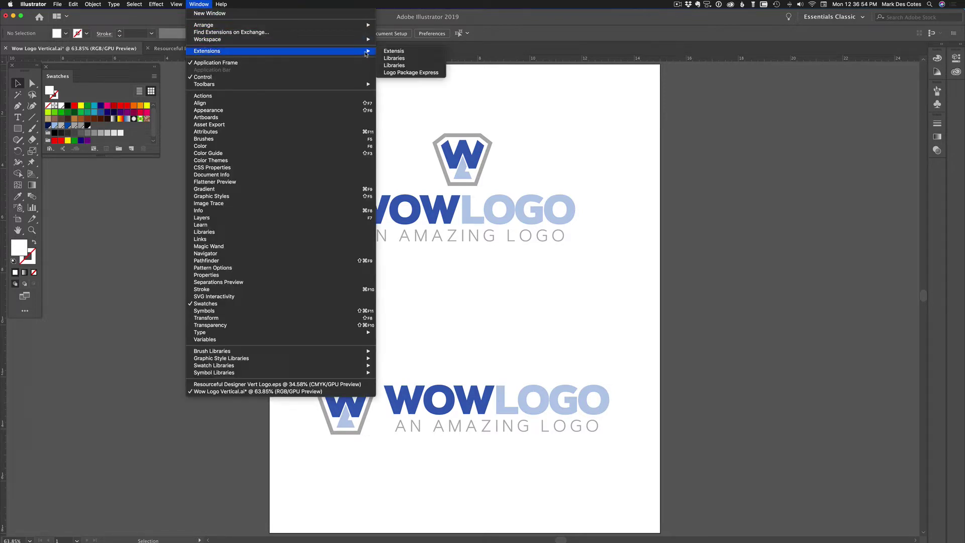
click(413, 73)
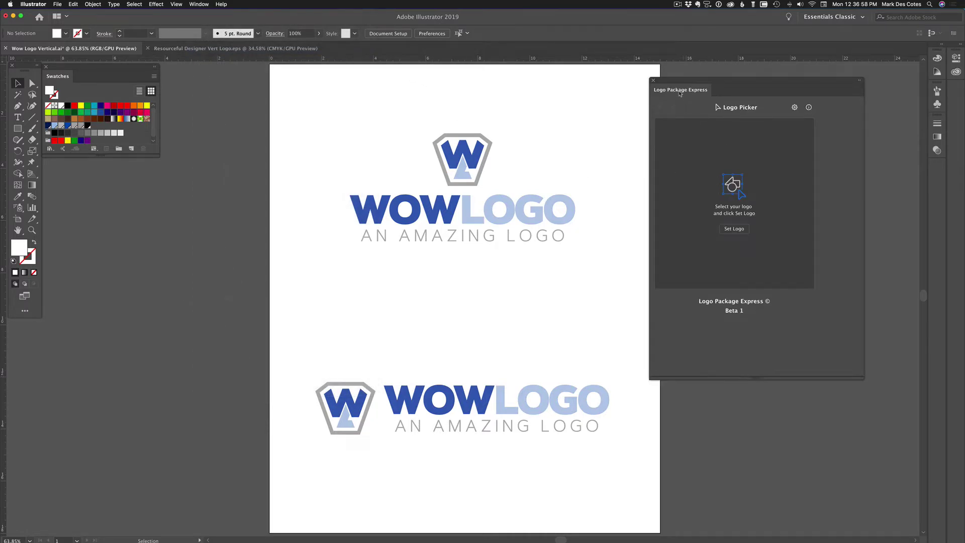
drag(680, 91, 924, 160)
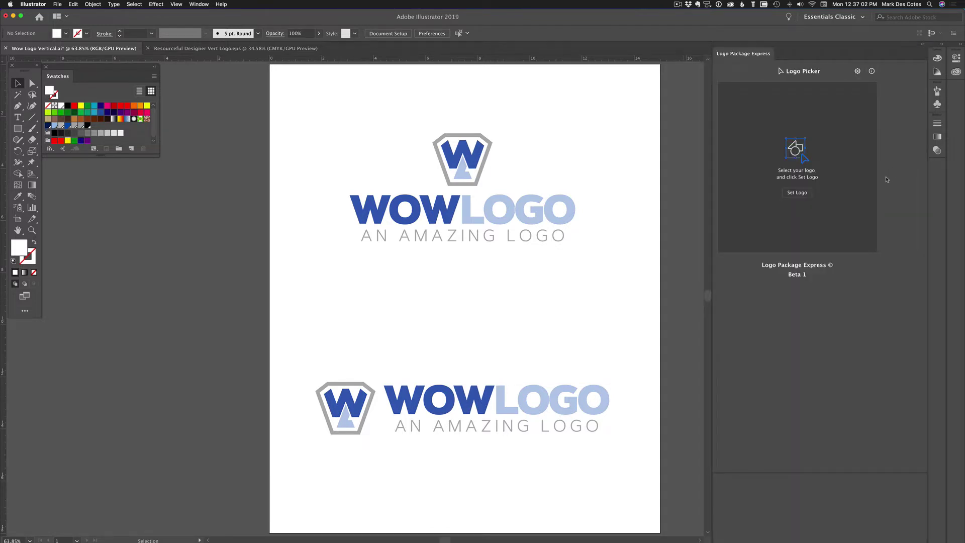
- Show the extension's Help and Resources page, pause the tutorial video and toggle fullscreen on and off
click(873, 72)
click(725, 166)
click(725, 166)
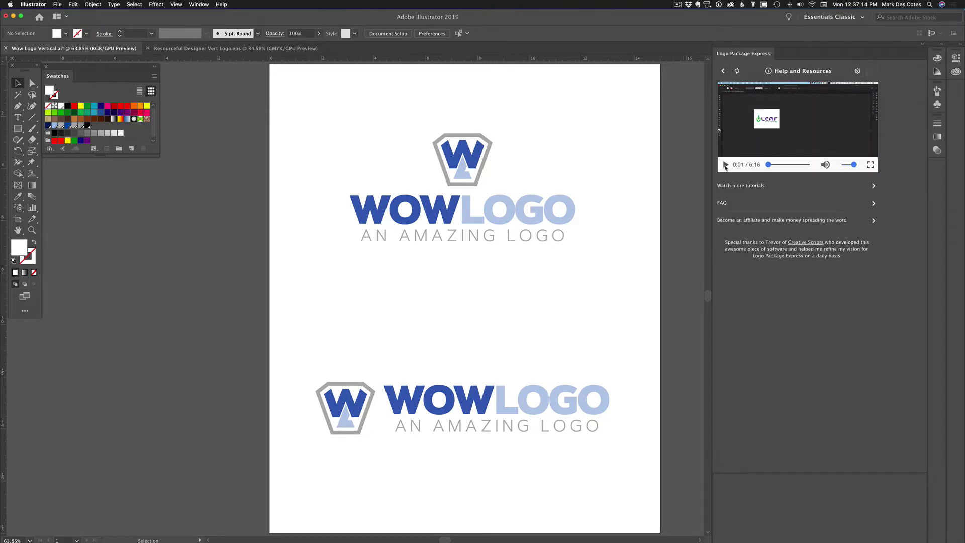
click(871, 166)
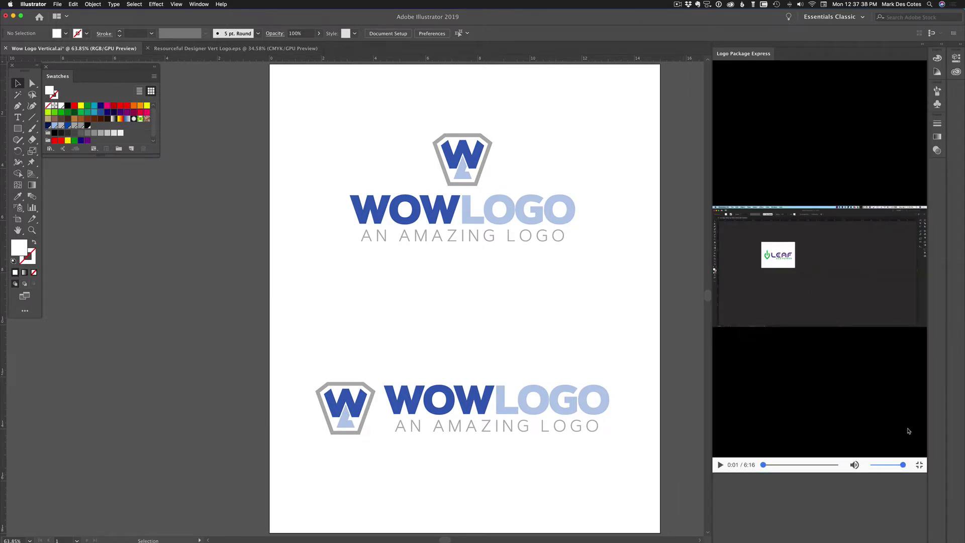
click(919, 465)
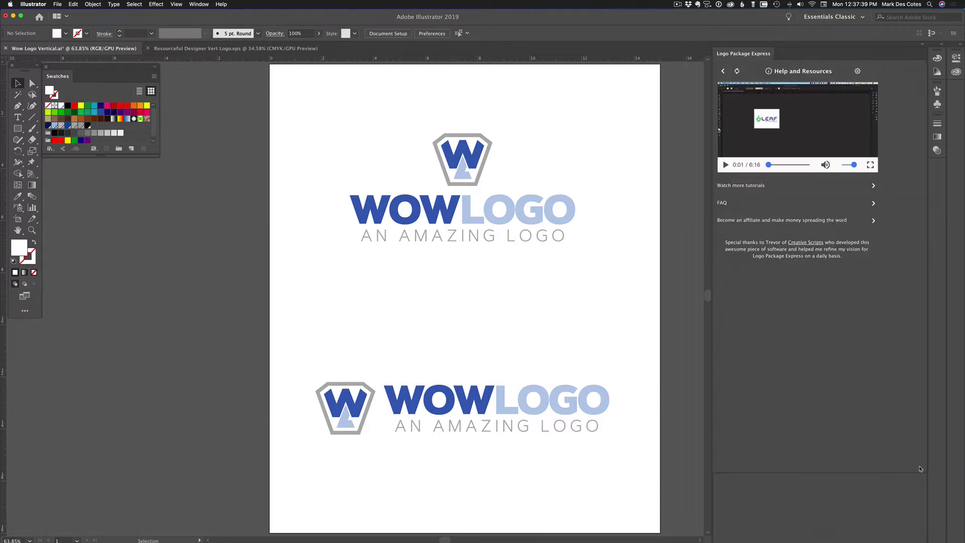
- Review the export settings, keeping Automatic Pantone, EPS included and 300 ppi, then return to the Logo Picker
click(858, 72)
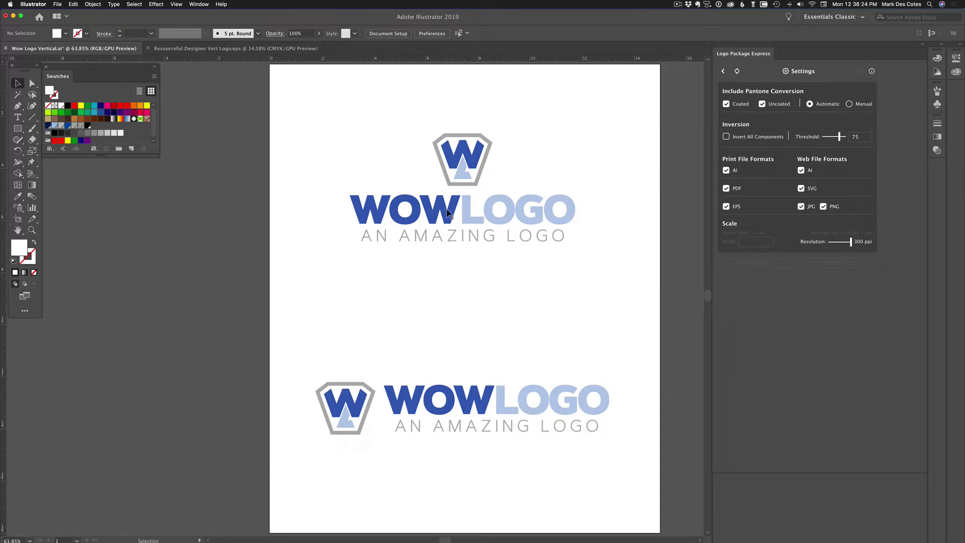
click(810, 104)
click(849, 105)
click(810, 104)
click(726, 207)
click(725, 207)
mouse_move(849, 244)
mouse_down()
mouse_move(825, 245)
mouse_move(853, 243)
mouse_up()
click(737, 71)
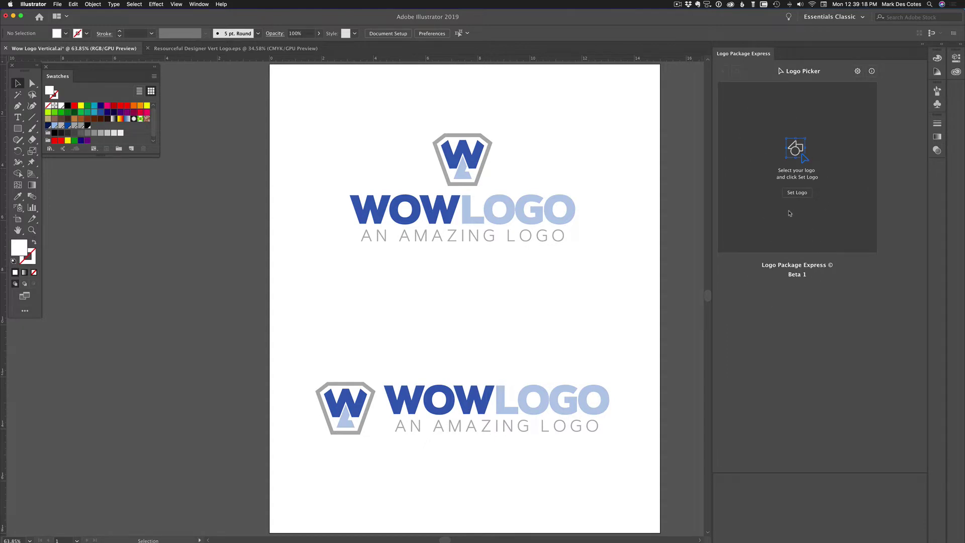
click(858, 72)
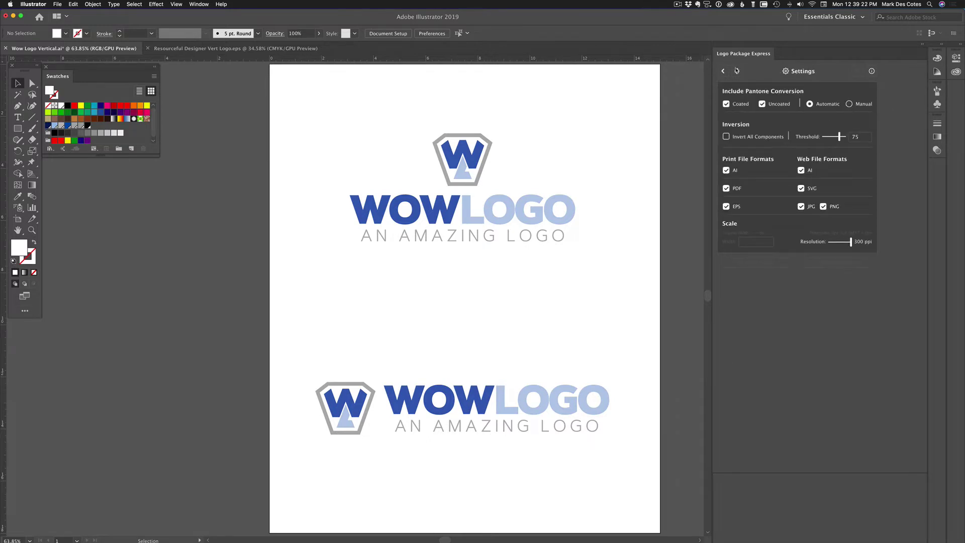
click(723, 72)
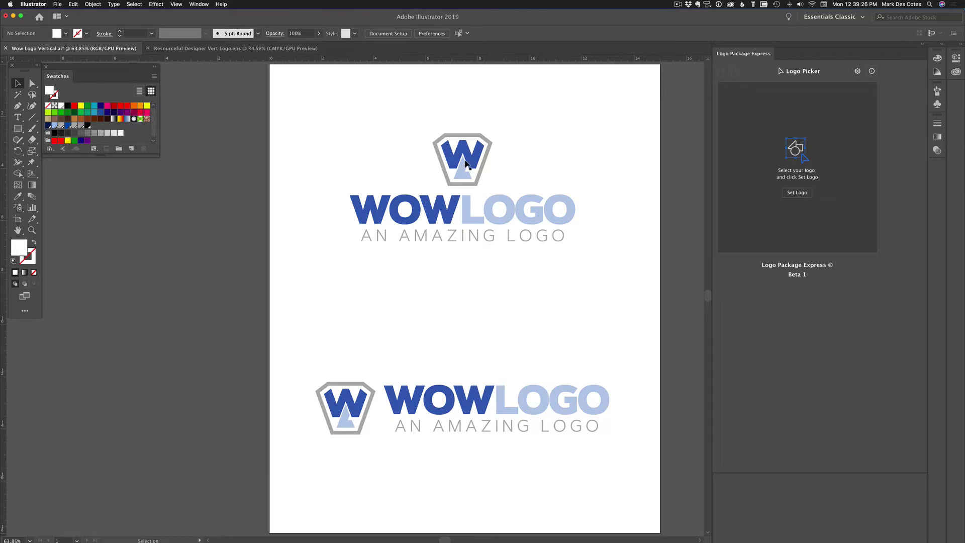
- Set the whole vertical WOW logo as the package logo and view the new Logo Package – Wow Logo Vertical.ai document
drag(309, 105, 595, 275)
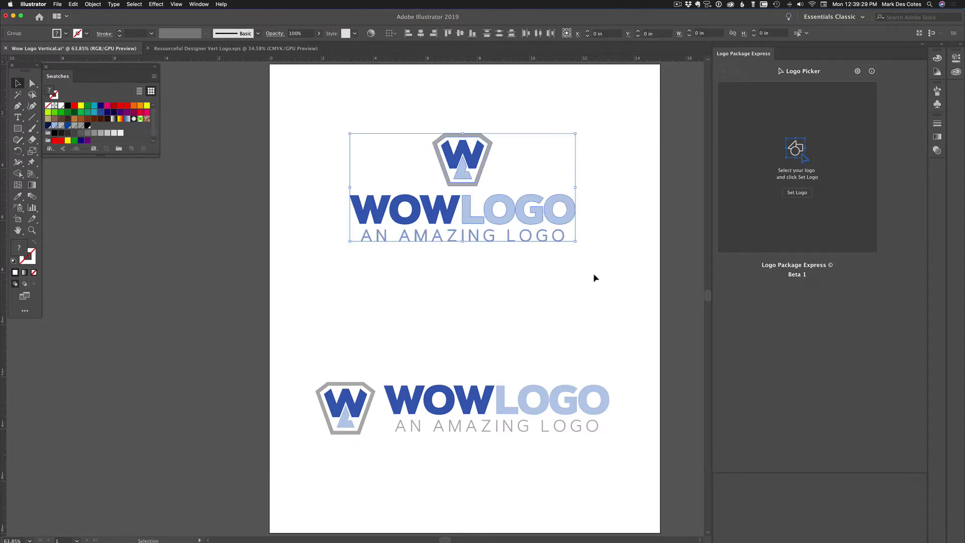
click(802, 194)
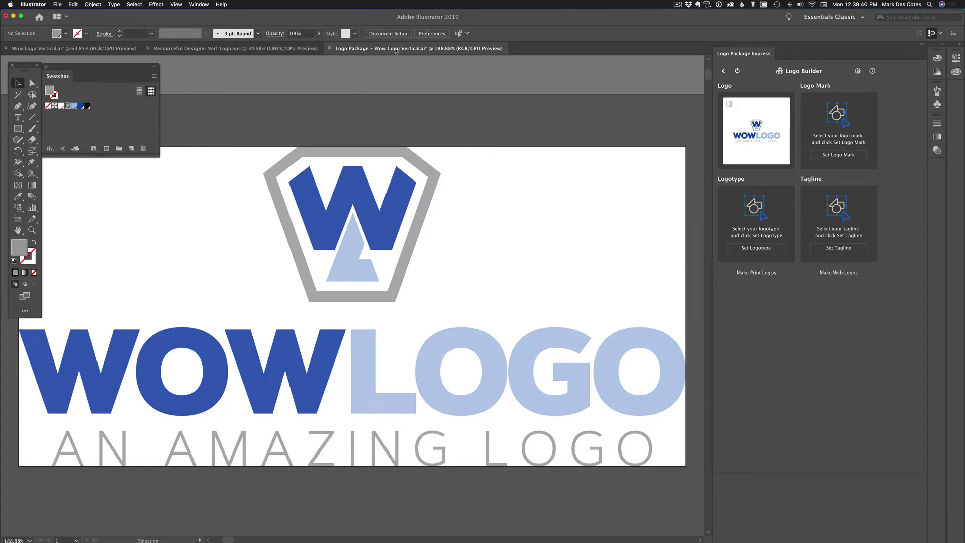
click(101, 49)
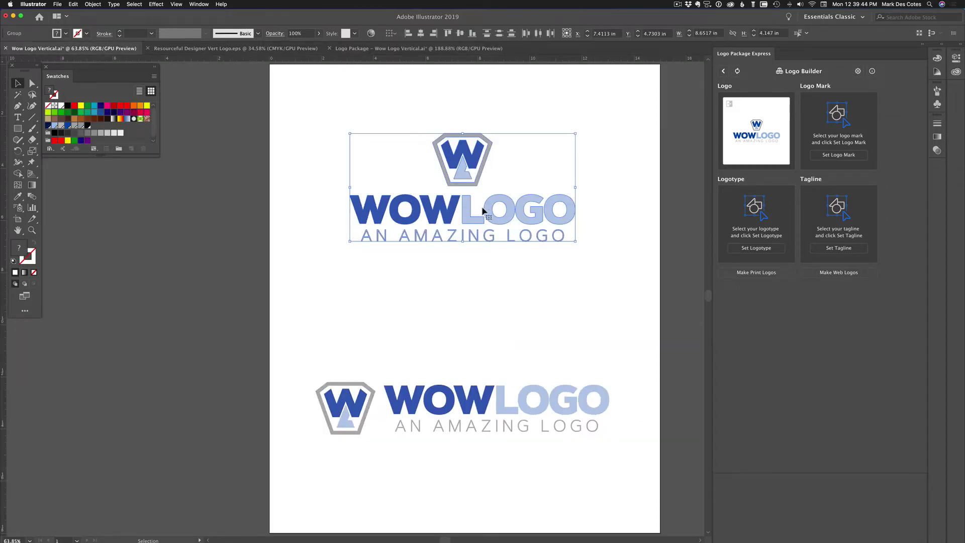
click(418, 49)
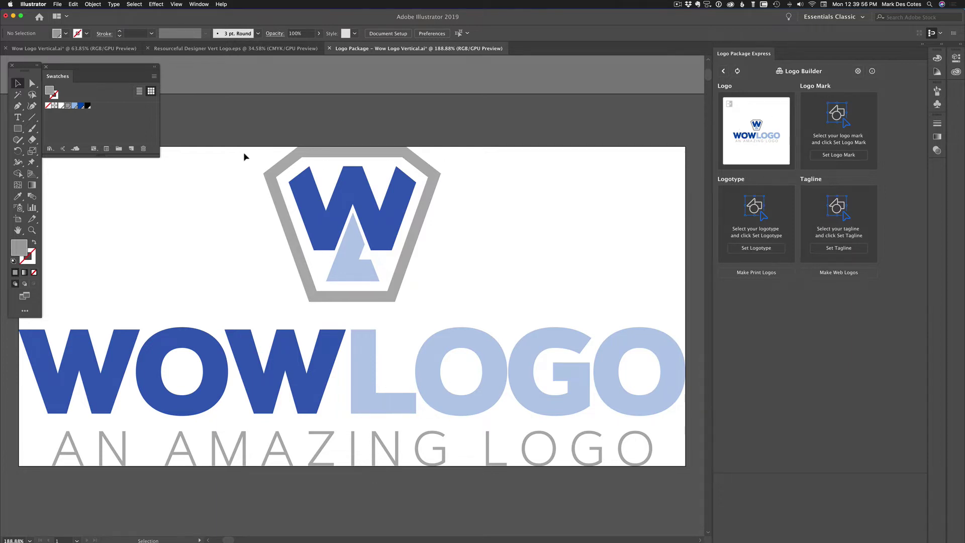
- Assign the W emblem as the logo mark and the WOWLOGO wordmark as the logotype
drag(244, 154, 466, 309)
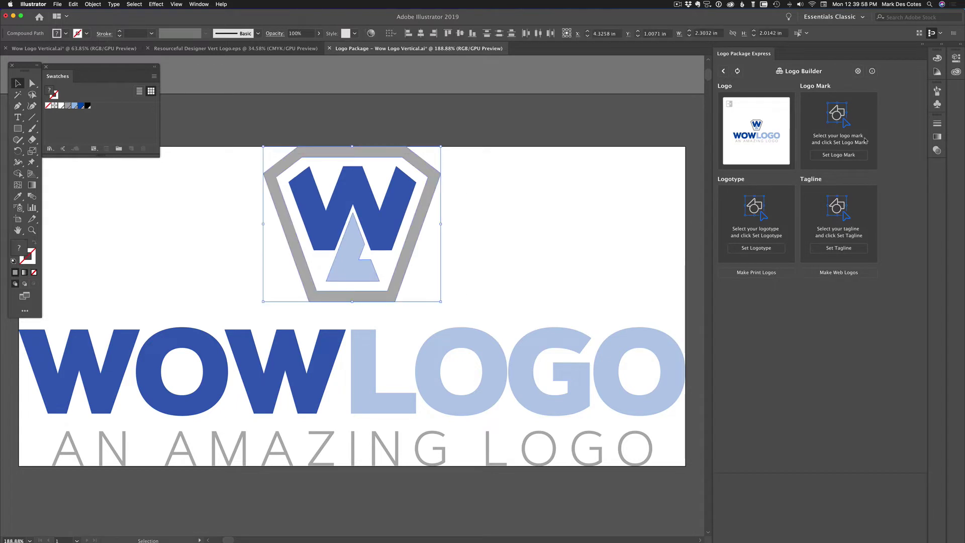
click(846, 156)
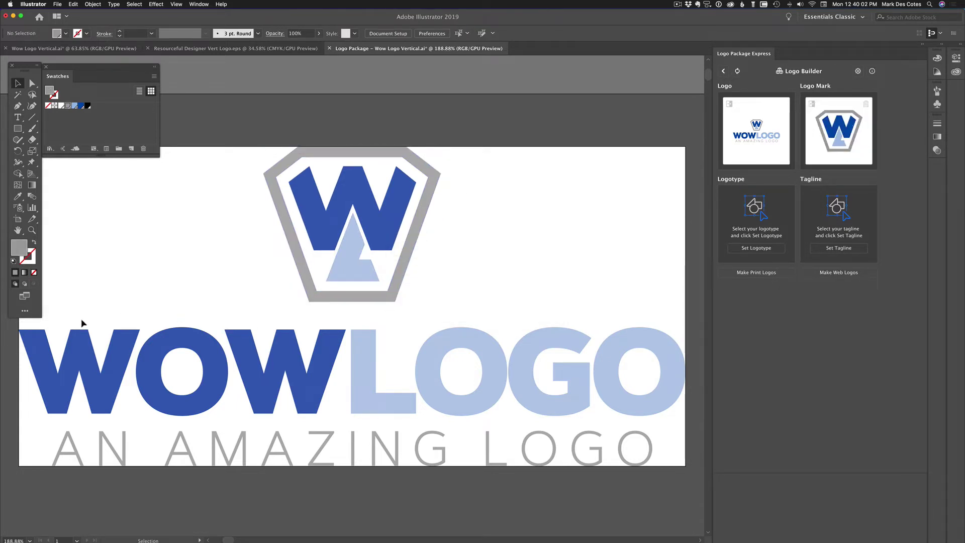
drag(88, 319, 634, 389)
click(756, 251)
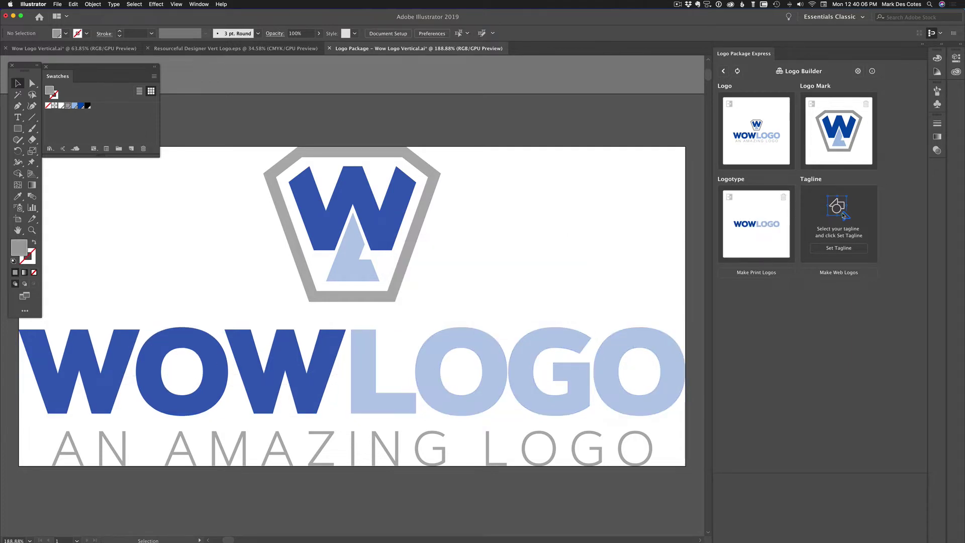
- Set the AN AMAZING LOGO tagline, then clear it and compare against the original document
drag(44, 435, 612, 480)
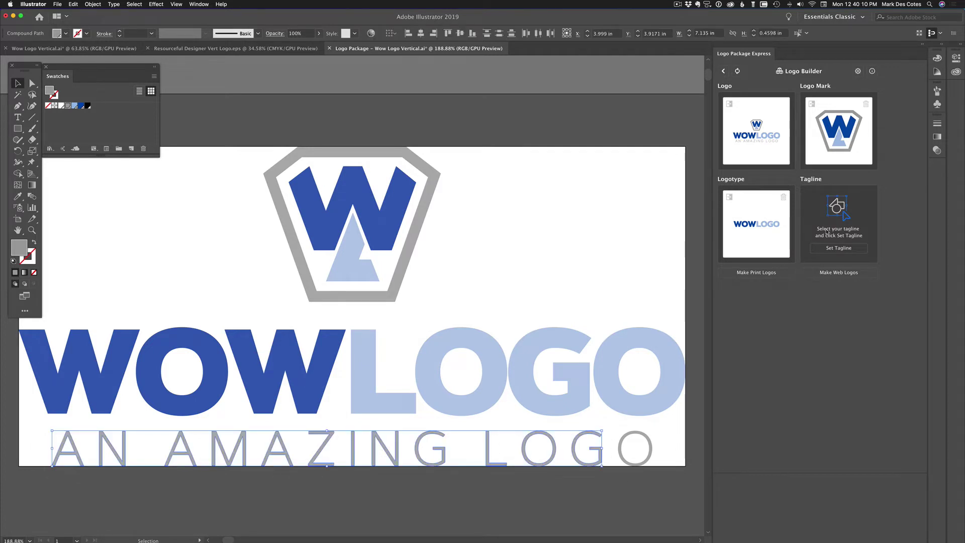
click(838, 248)
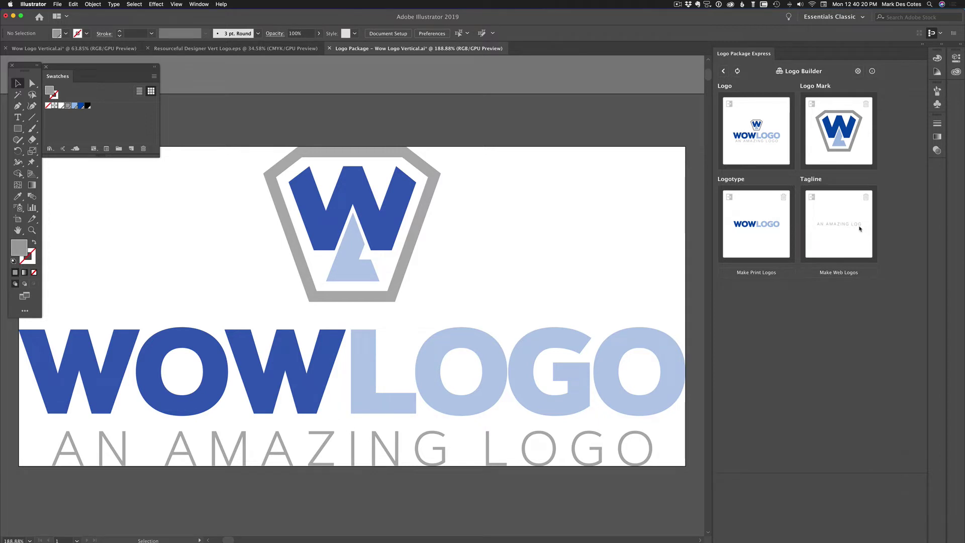
click(866, 199)
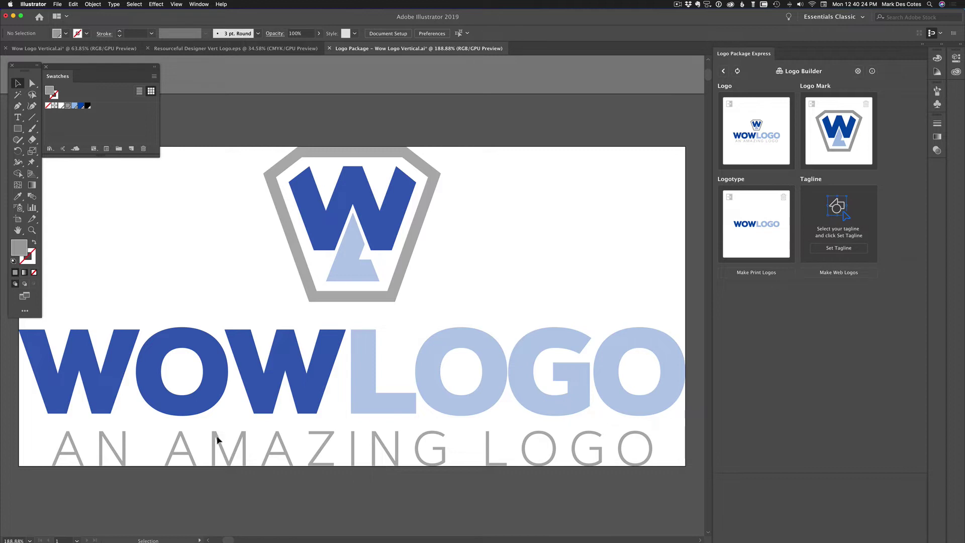
drag(40, 435, 660, 481)
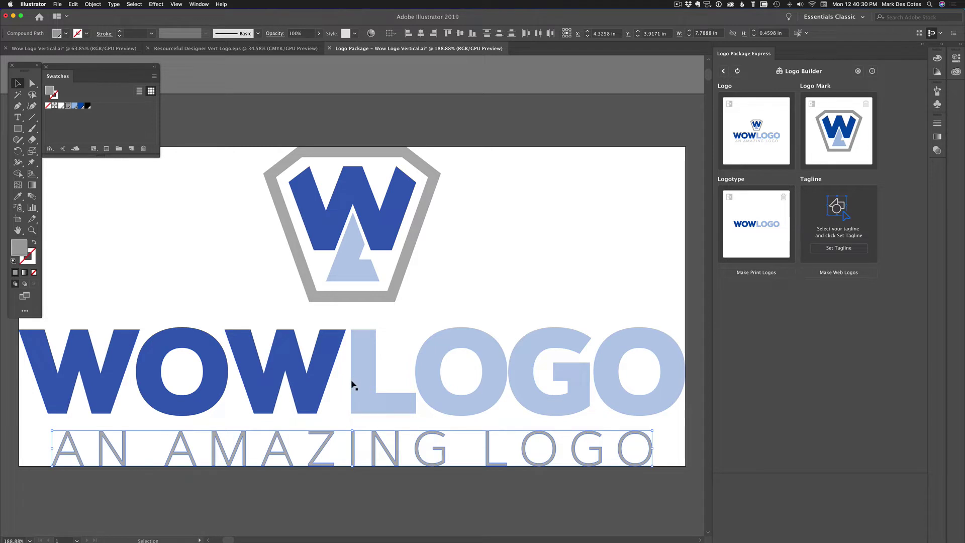
click(117, 50)
click(304, 236)
click(399, 217)
click(413, 245)
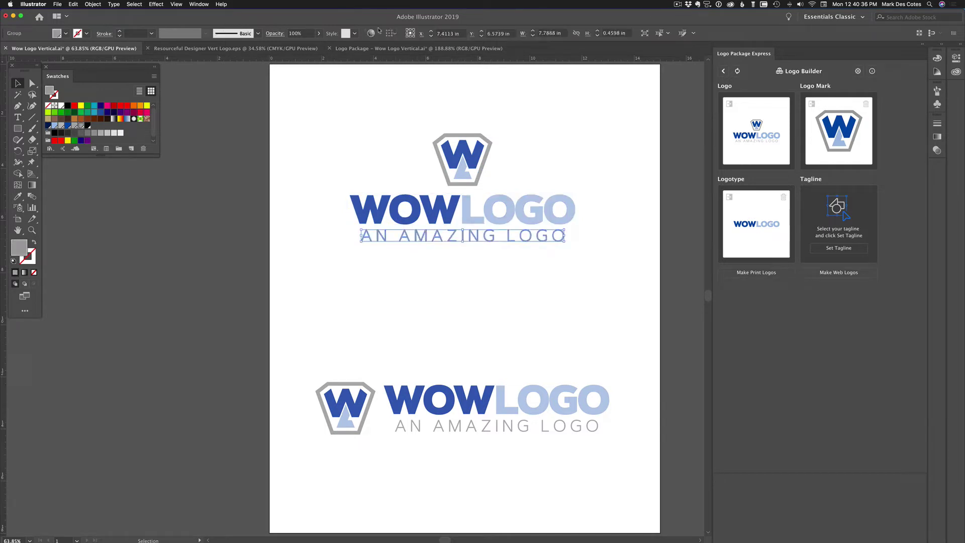
click(397, 49)
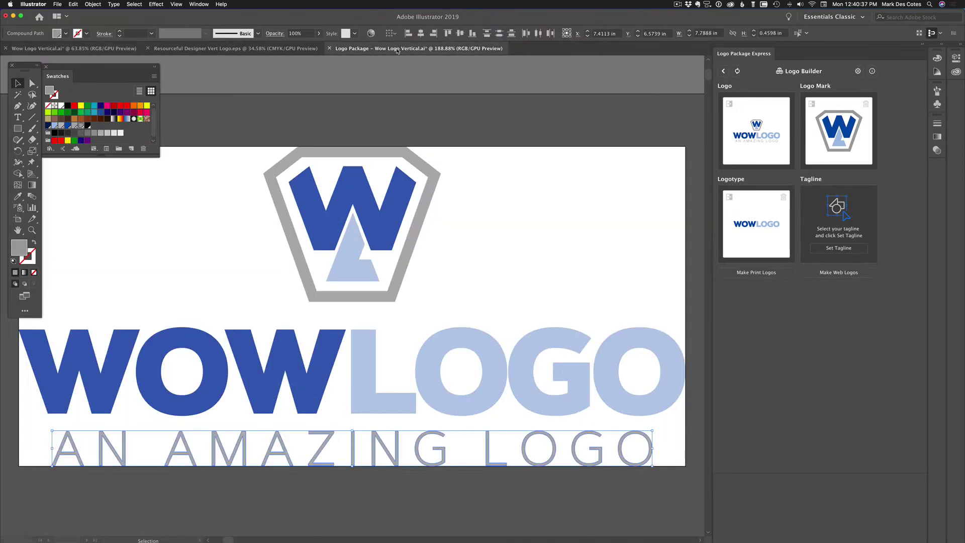
- Select all AN AMAZING LOGO letters in the package document and set them as the tagline
click(454, 303)
click(429, 390)
click(445, 448)
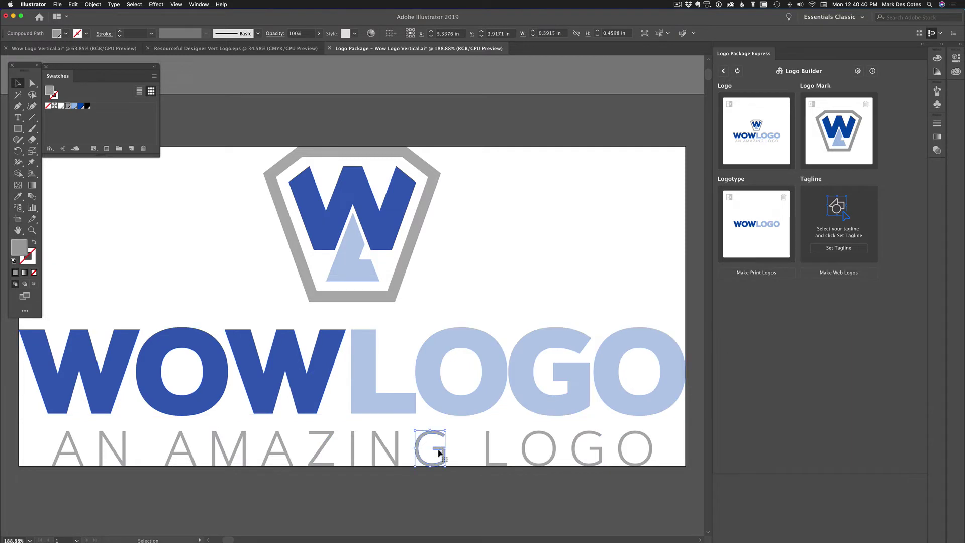
click(397, 452)
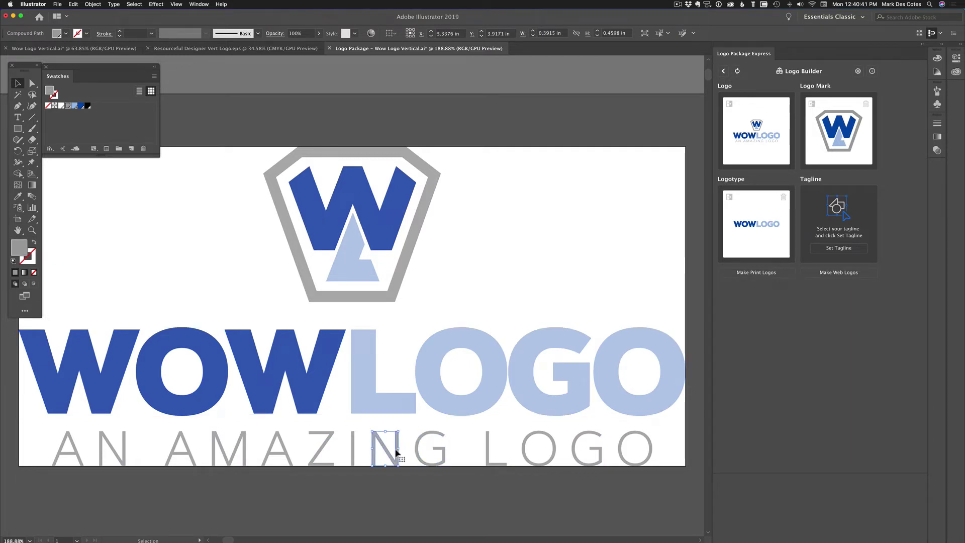
click(490, 456)
drag(40, 433, 687, 478)
click(844, 249)
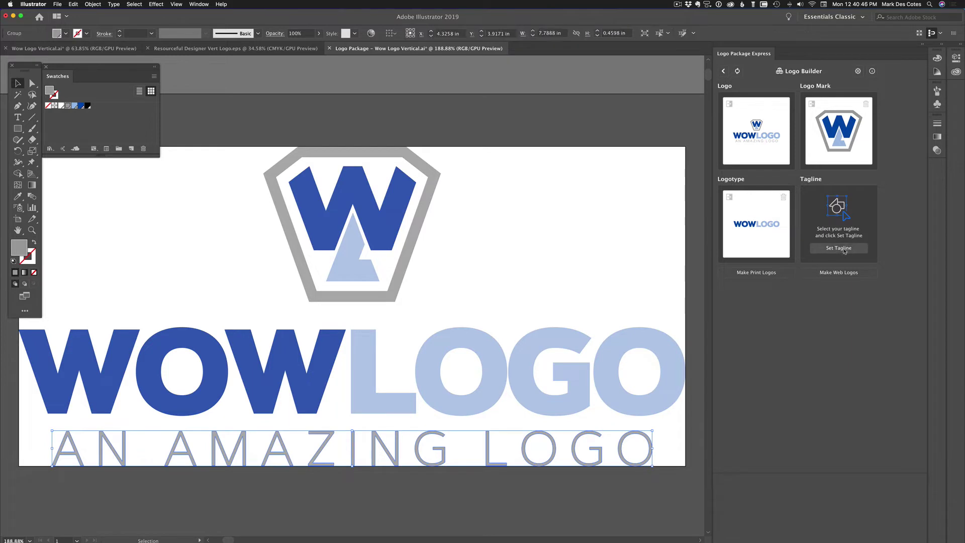
- Select the AN AMAZING LOGO tagline artwork on the canvas
click(650, 444)
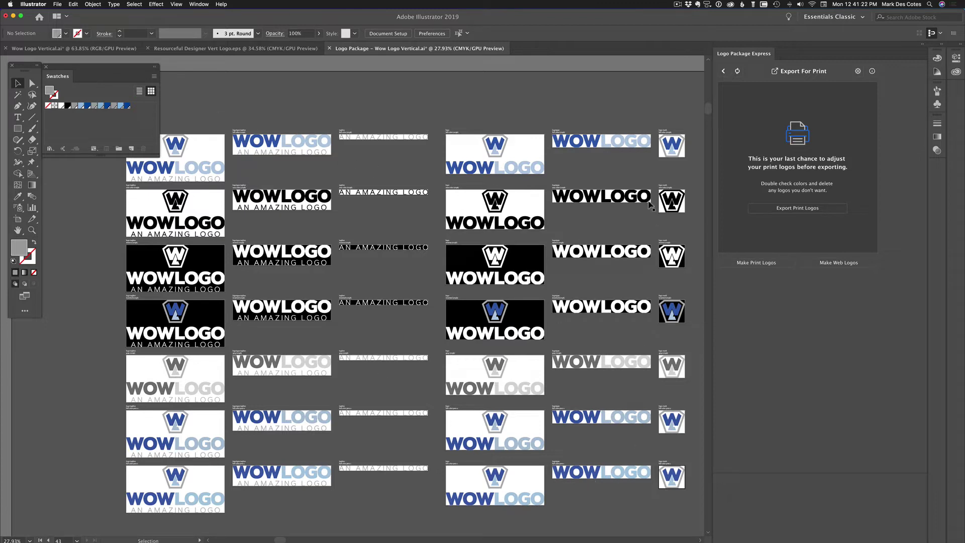
scroll(230, 151, left, 5)
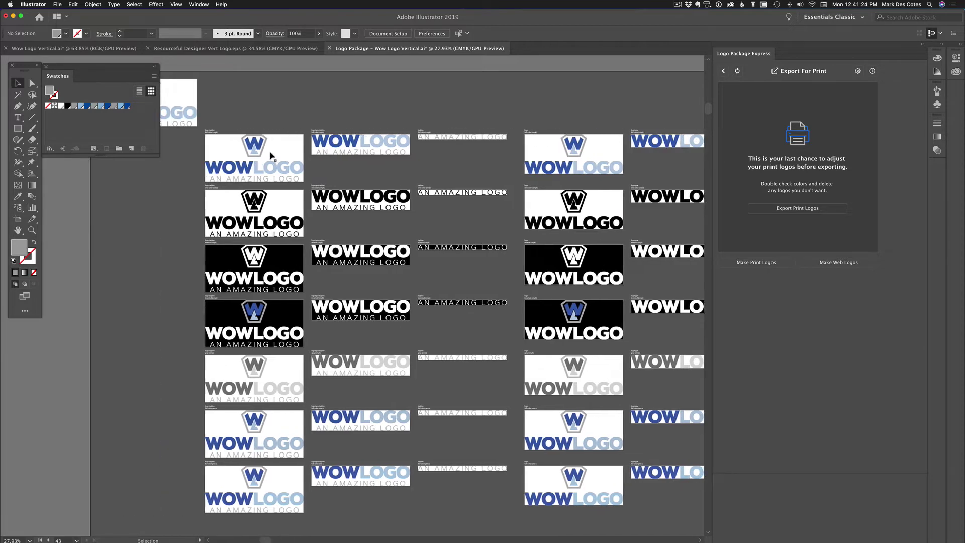
scroll(209, 134, left, 6)
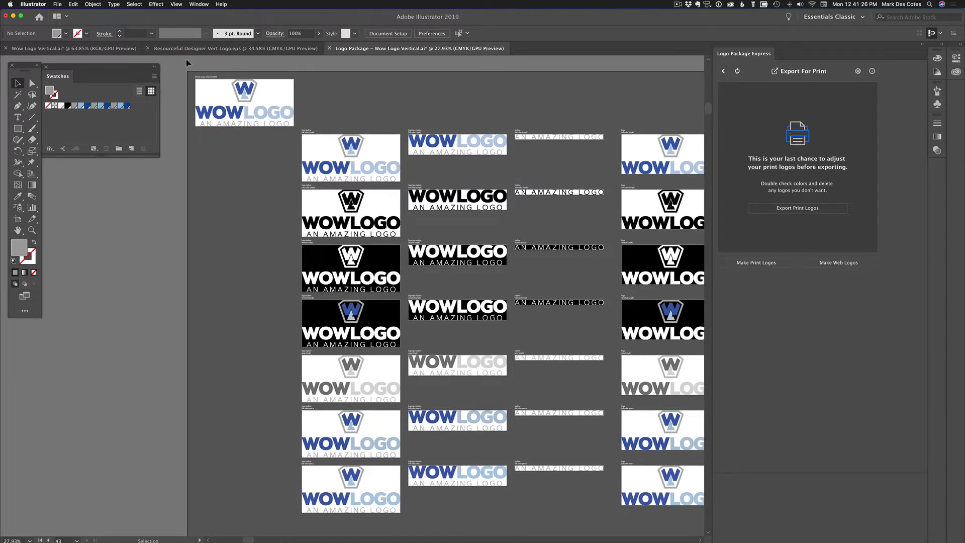
drag(181, 63, 297, 92)
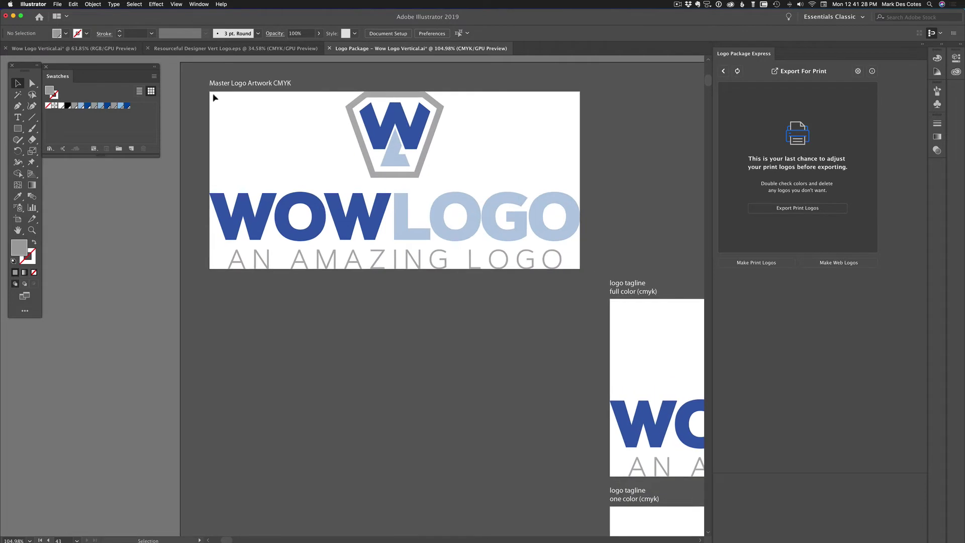
scroll(500, 217, right, 10)
scroll(501, 217, down, 5)
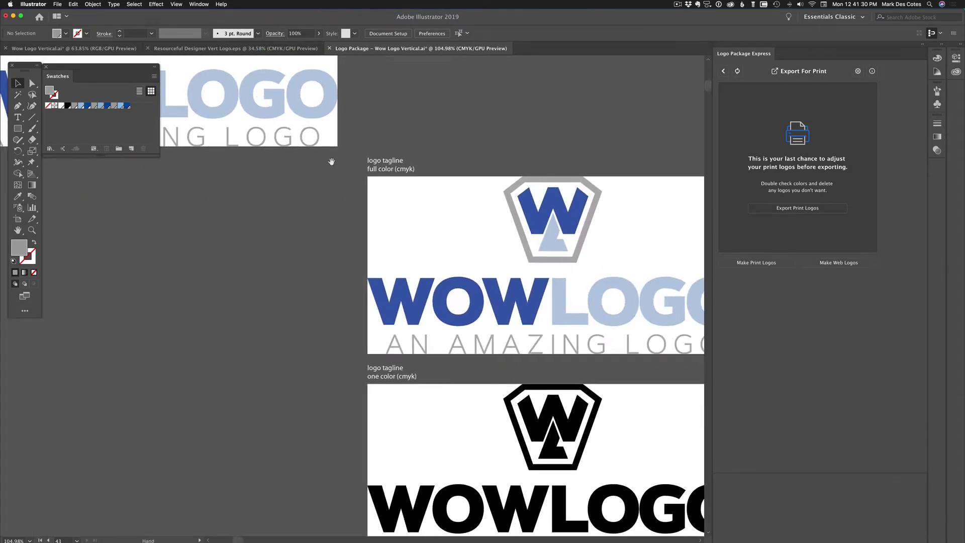
drag(424, 242, 356, 217)
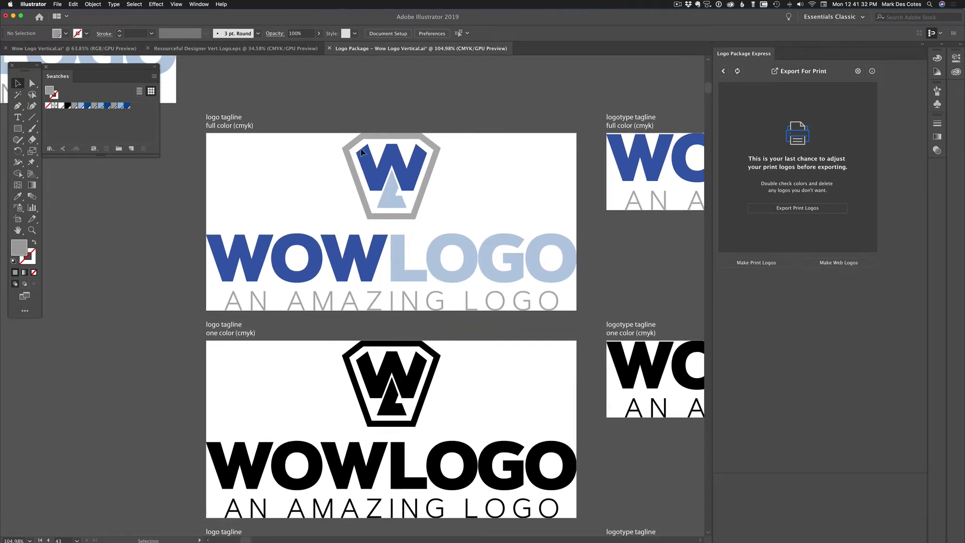
key(super+minus)
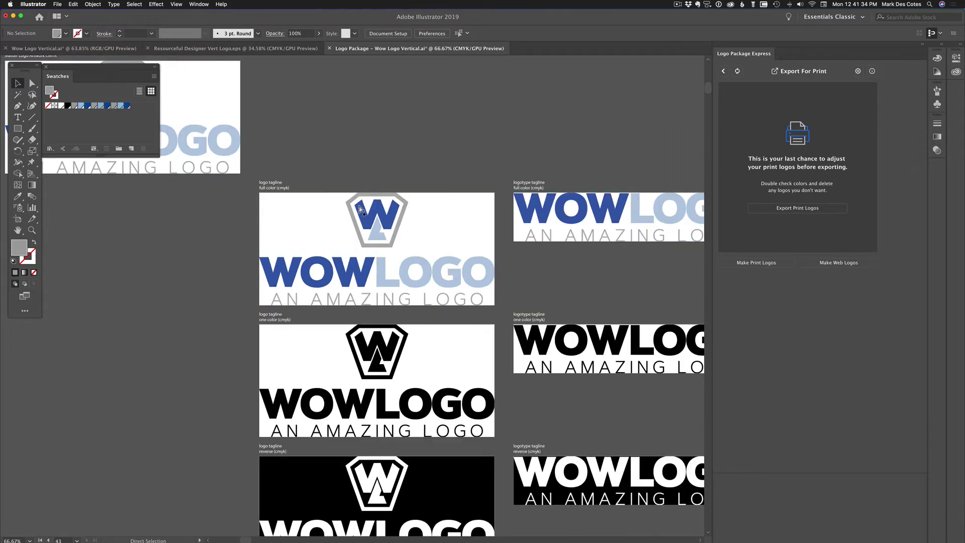
scroll(393, 310, down, 5)
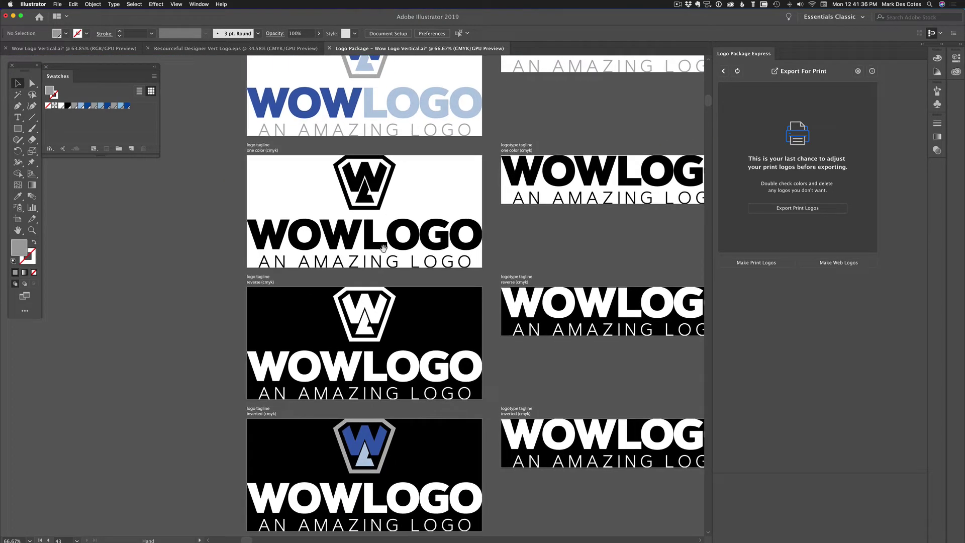
scroll(377, 350, down, 5)
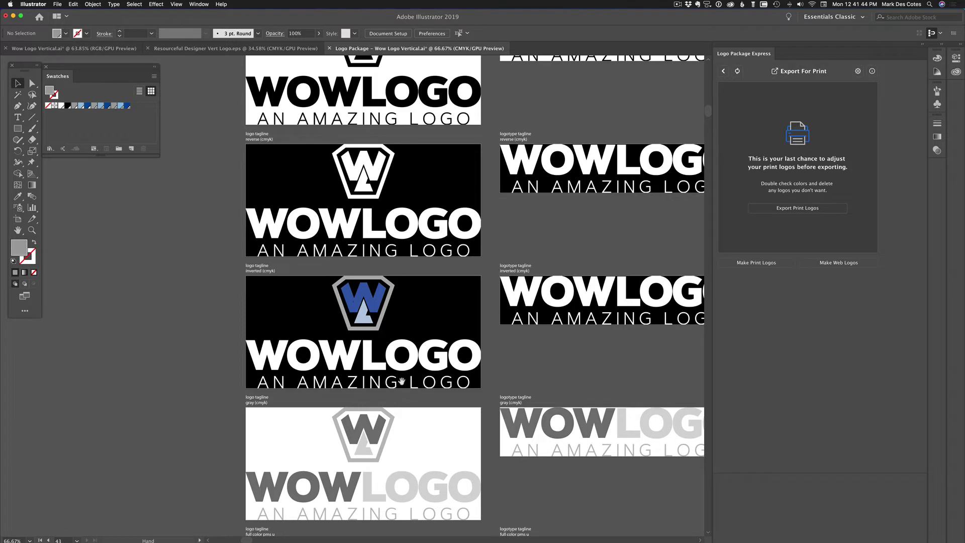
scroll(357, 301, down, 10)
scroll(387, 288, down, 2)
scroll(387, 288, down, 5)
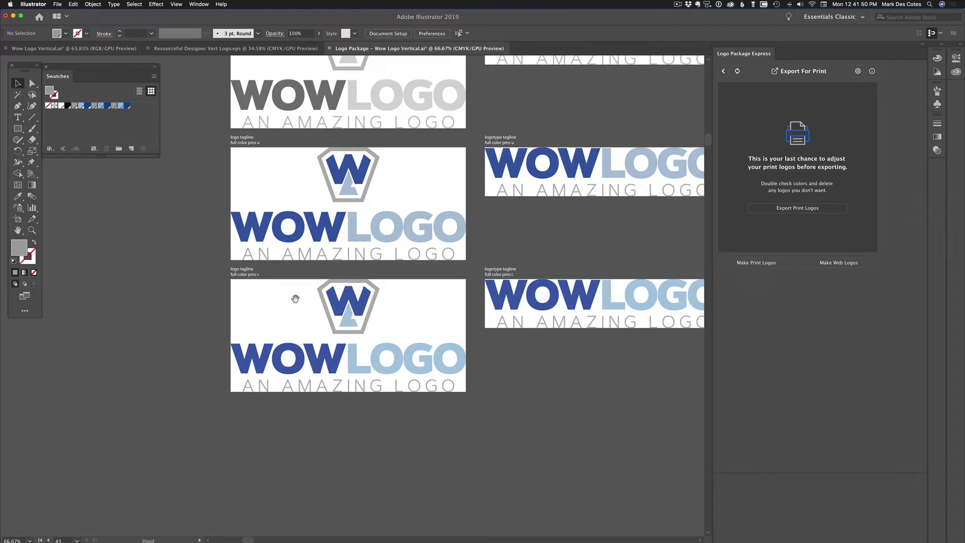
key(a)
click(399, 229)
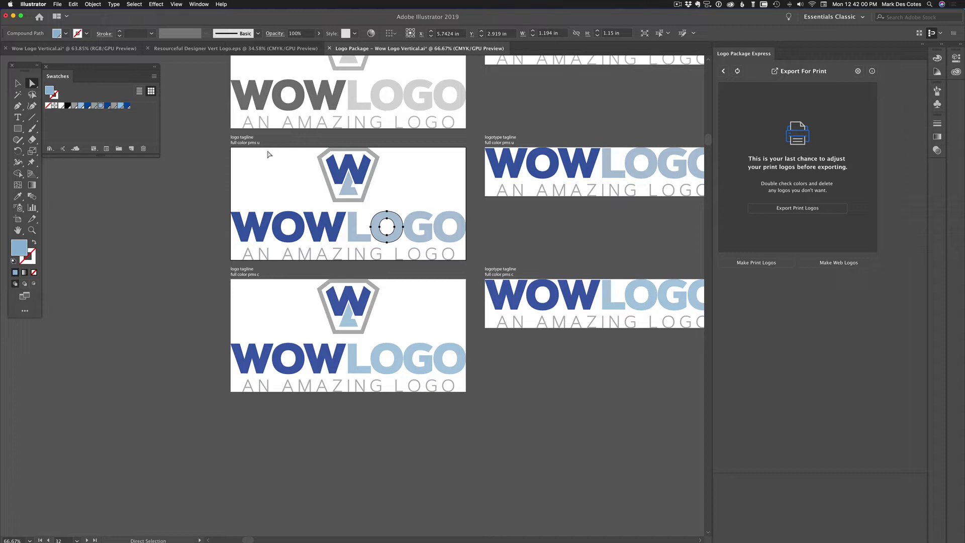
click(392, 353)
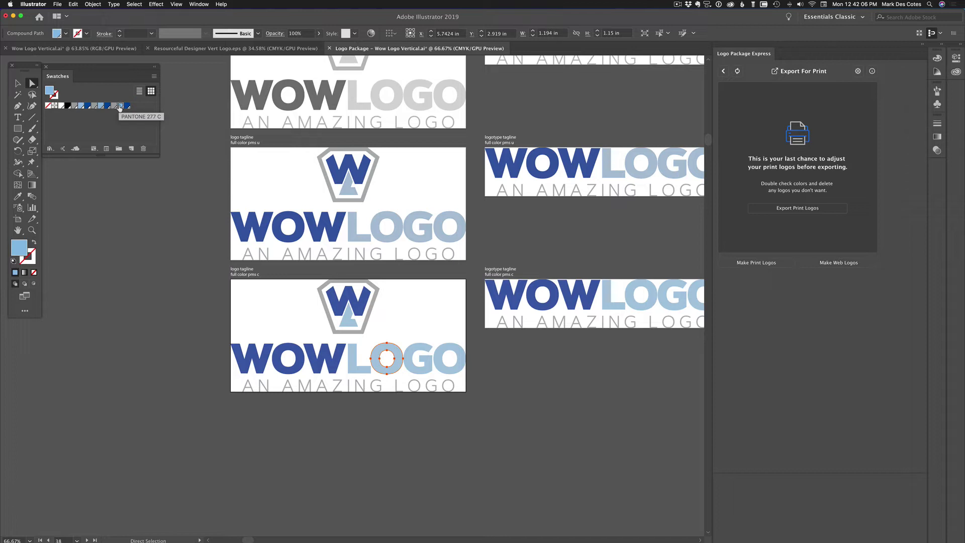
click(286, 292)
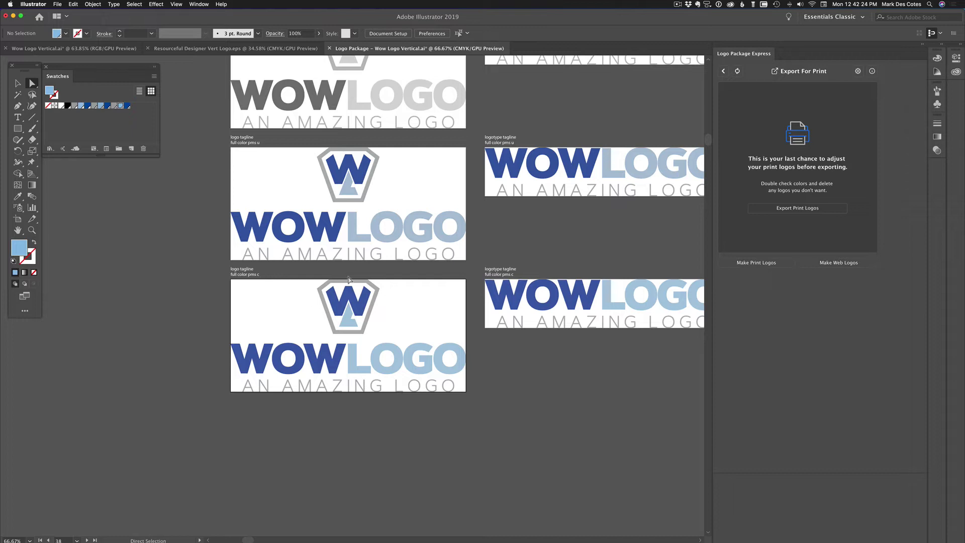
- Delete the white logotype-with-tagline, tagline and WOWLOGO logotype artwork from the reverse artboards
key(super+minus)
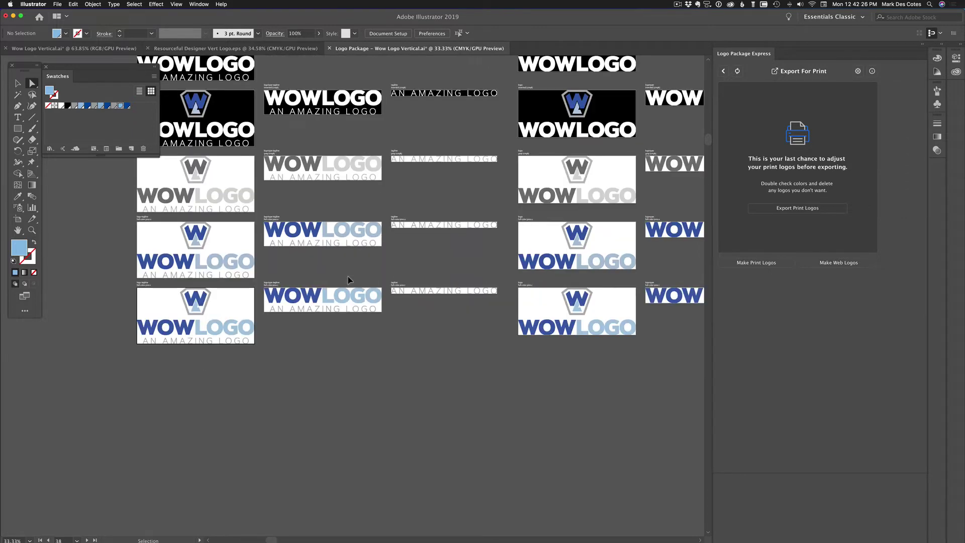
key(super+minus)
drag(395, 170, 448, 307)
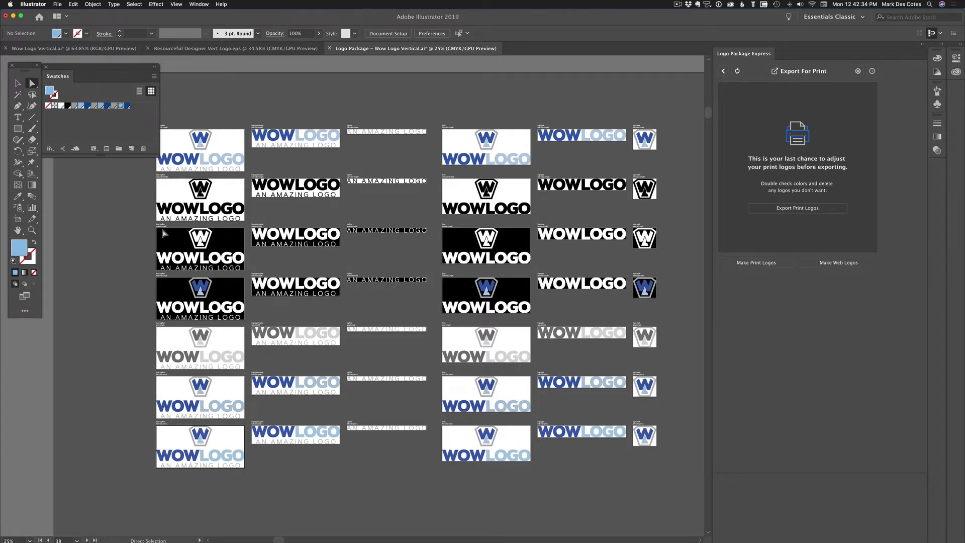
scroll(165, 234, left, 1)
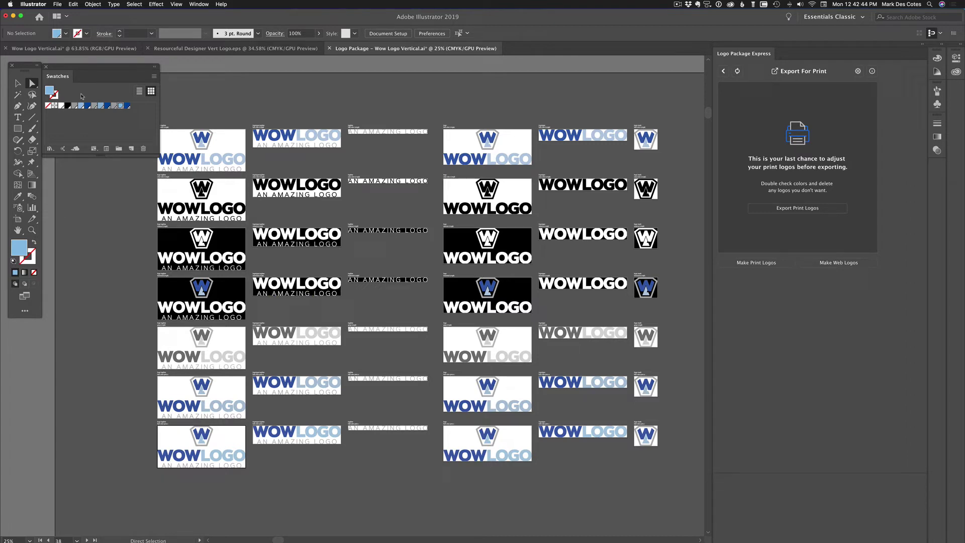
key(v)
drag(251, 217, 339, 252)
key(Delete)
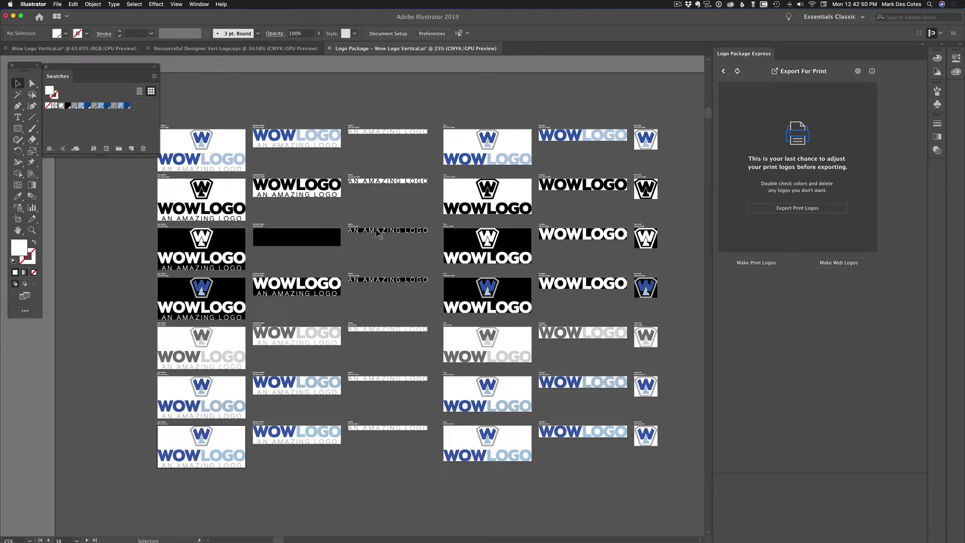
click(378, 231)
key(Delete)
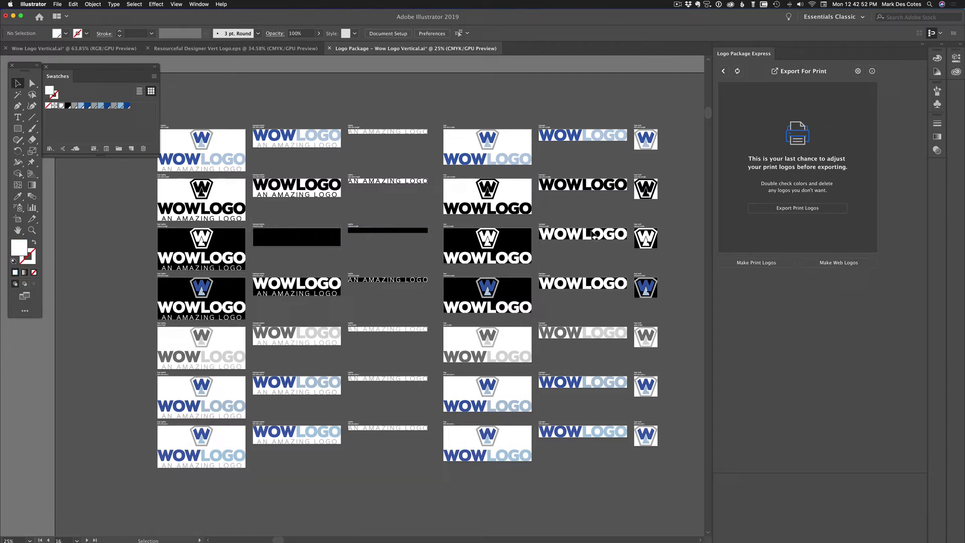
click(594, 235)
key(Delete)
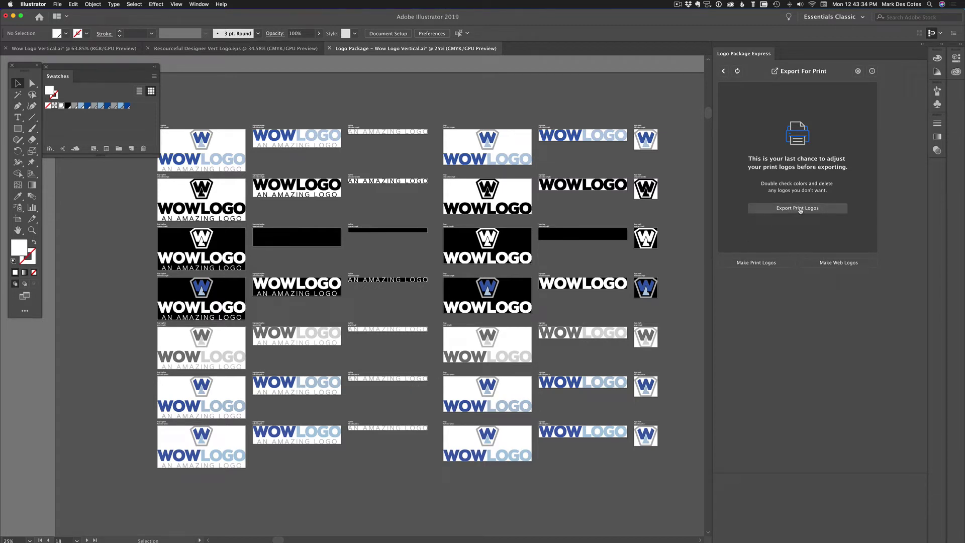
- Export the print logos into the Wow Logo Demo File folder with Create Logo Package
click(800, 209)
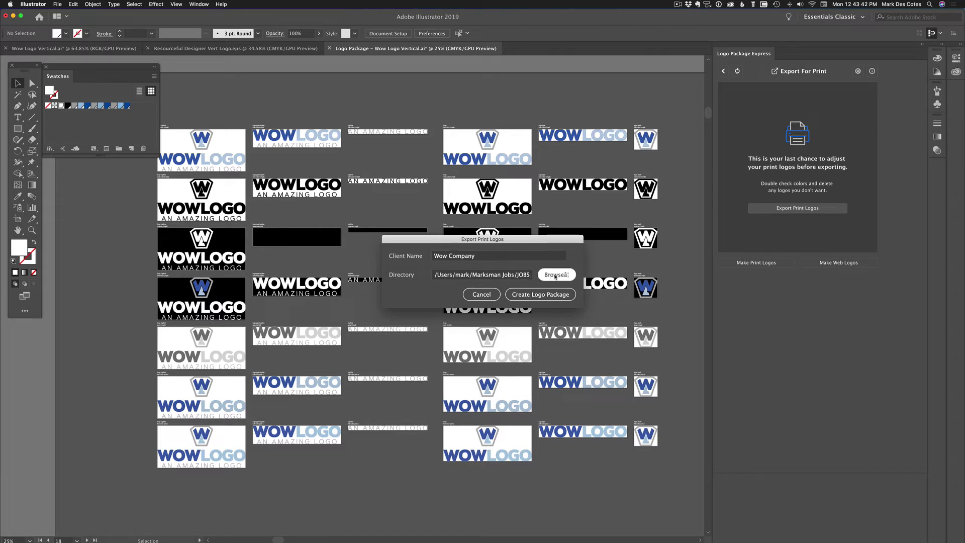
click(557, 275)
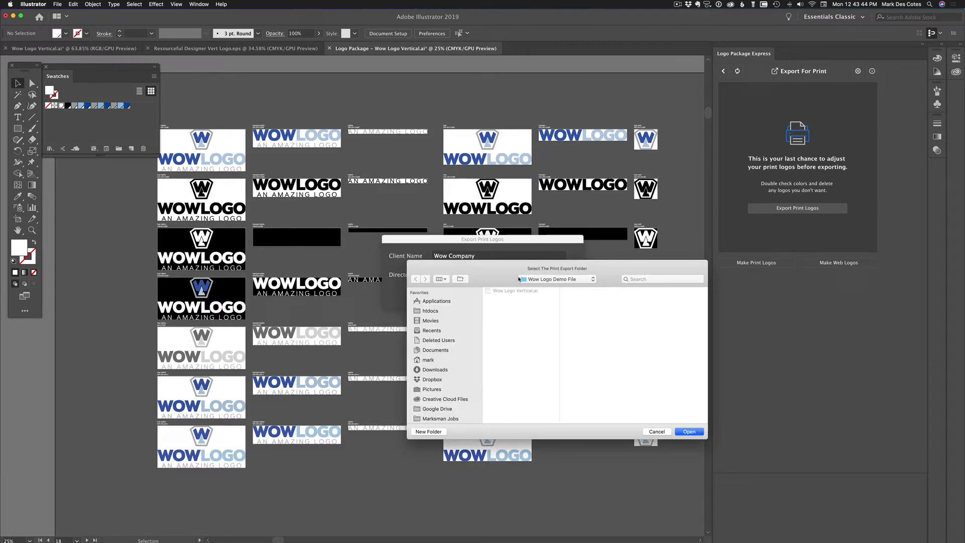
click(690, 435)
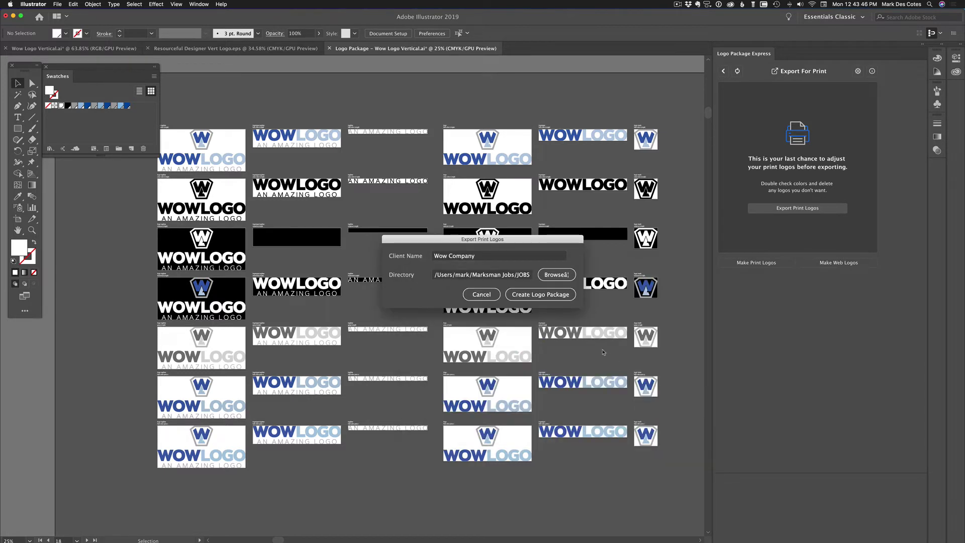
click(544, 296)
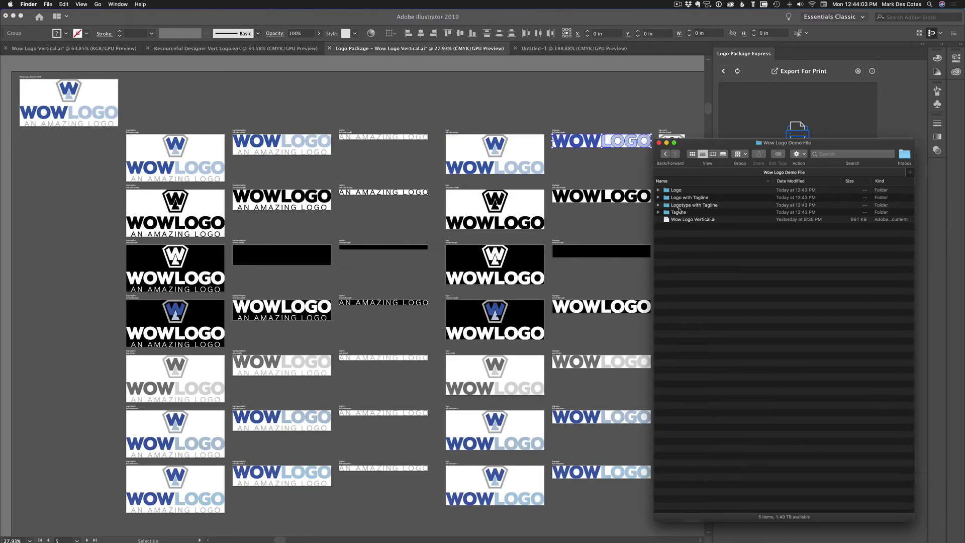
- Expand the Logo, Full Color and One Color folders in Finder's list view
click(659, 191)
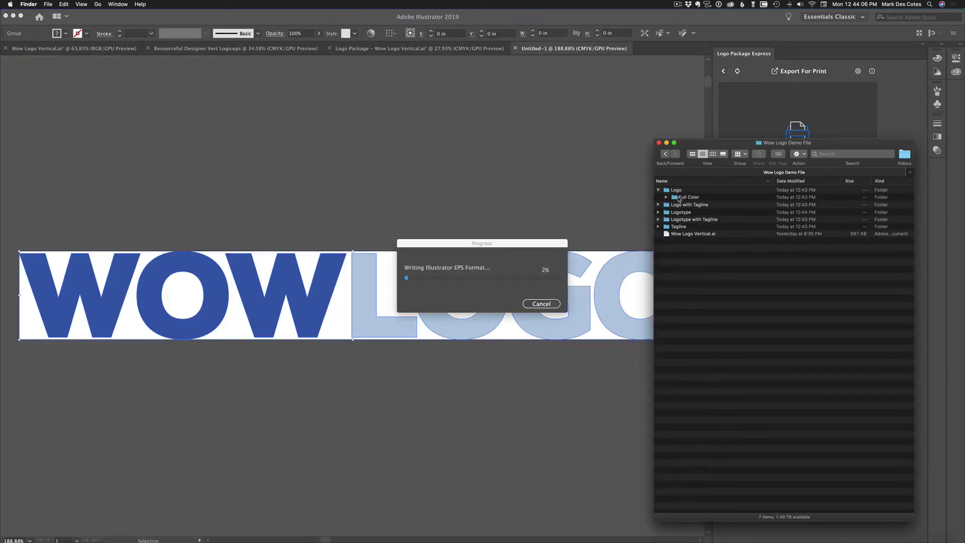
click(667, 197)
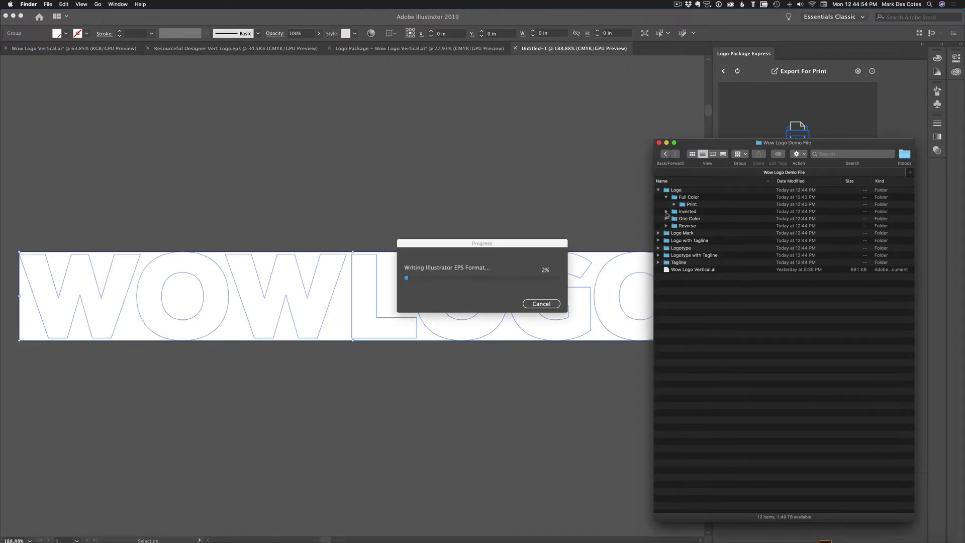
click(666, 226)
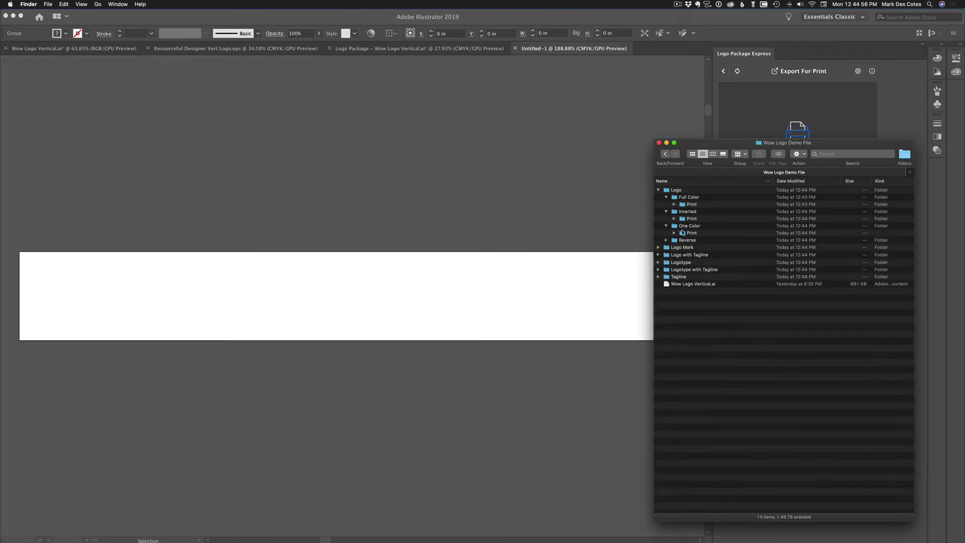
- Expand the Reverse folder, then Full Color's Print and CMYK folders under Logo
click(667, 241)
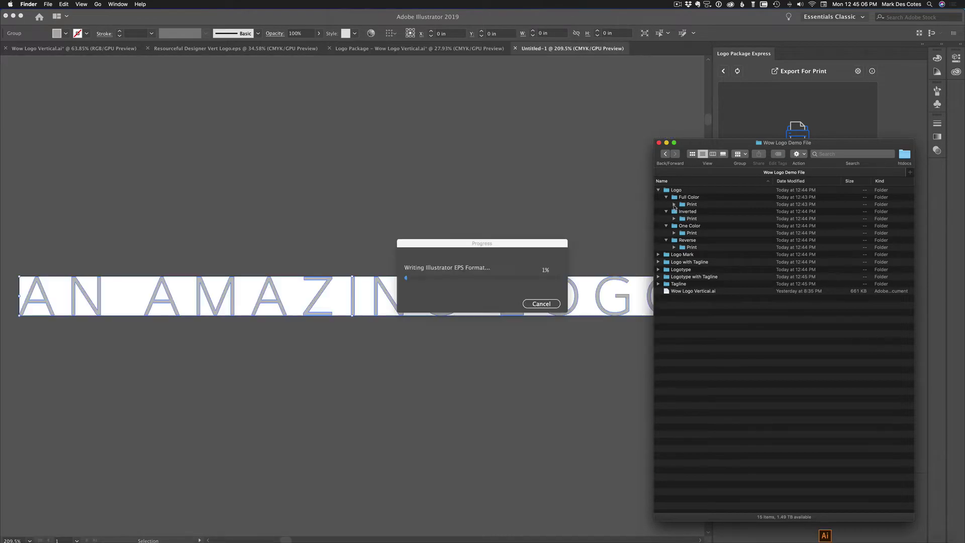
click(674, 204)
click(682, 211)
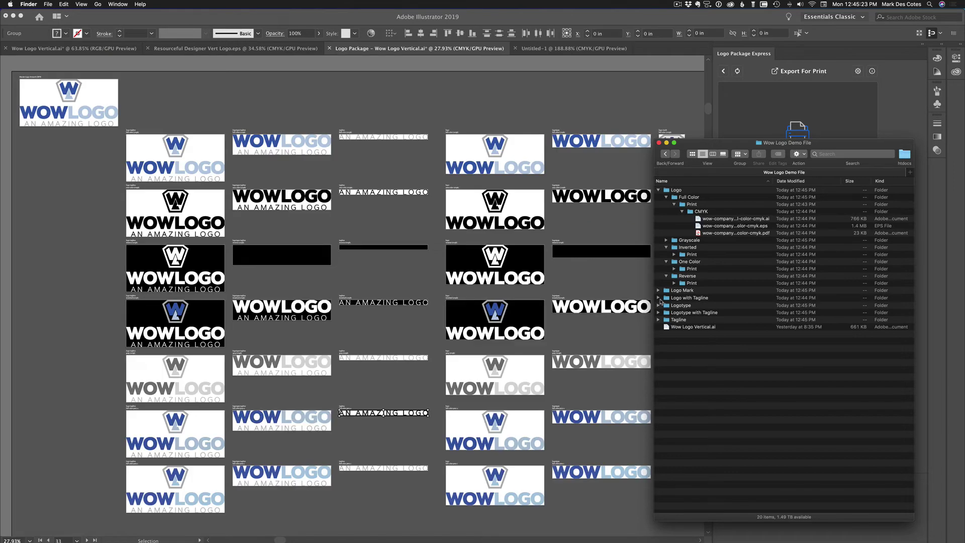
- Inspect the Pantone Uncoated and Coated files under Logo with Tagline and Logo, then return to Illustrator
click(658, 299)
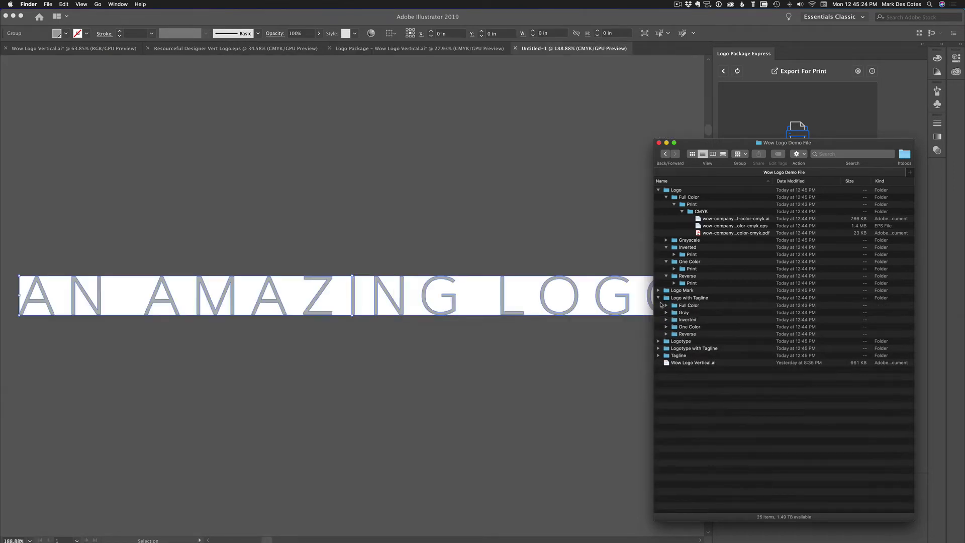
click(667, 305)
click(682, 334)
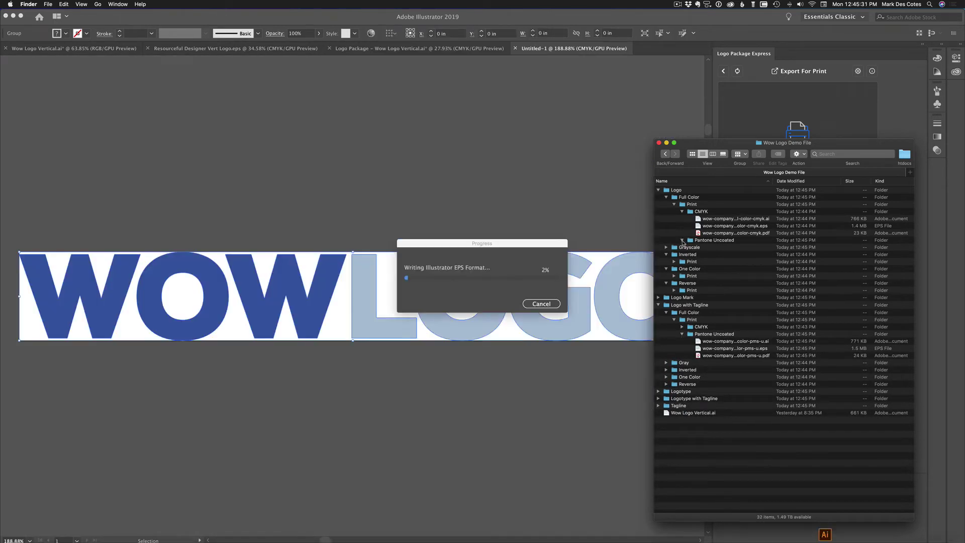
click(682, 241)
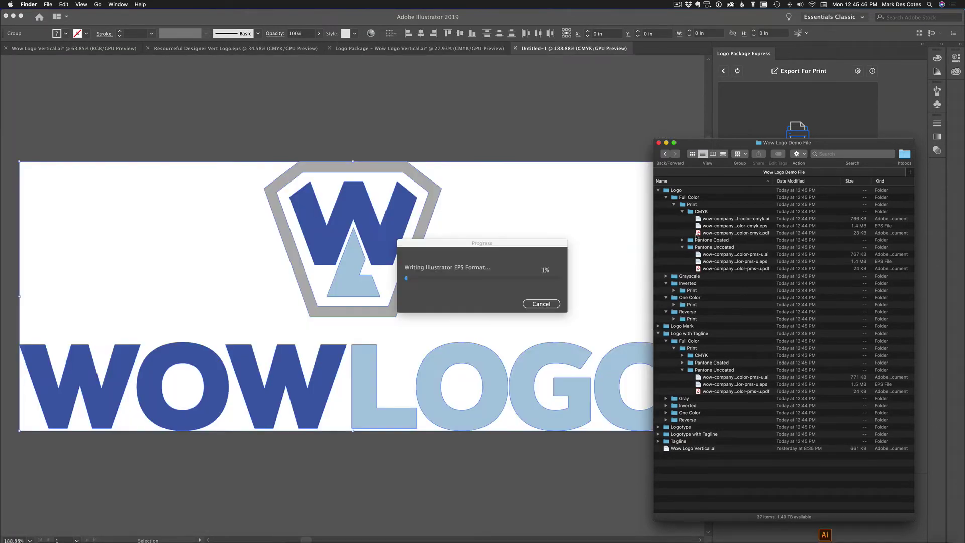
click(682, 240)
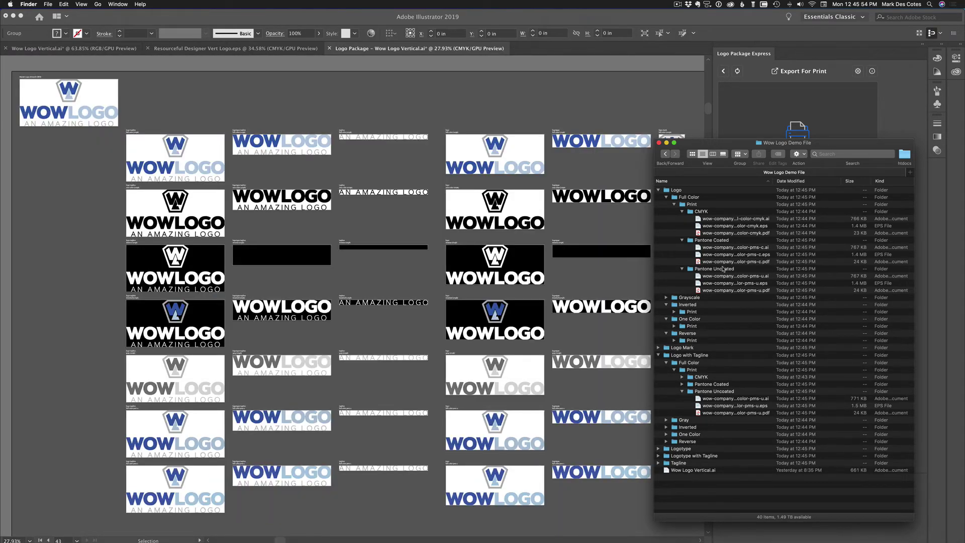
click(823, 134)
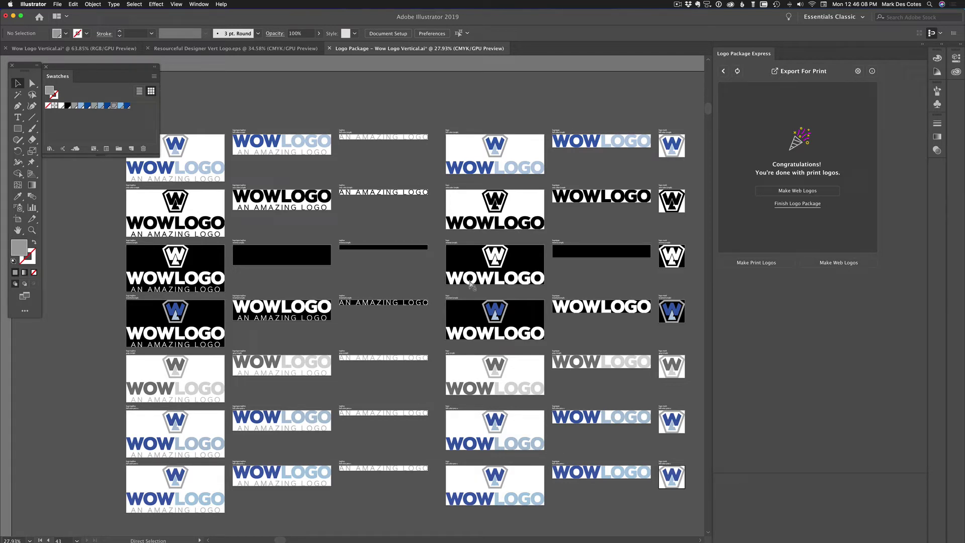
key(super+Tab)
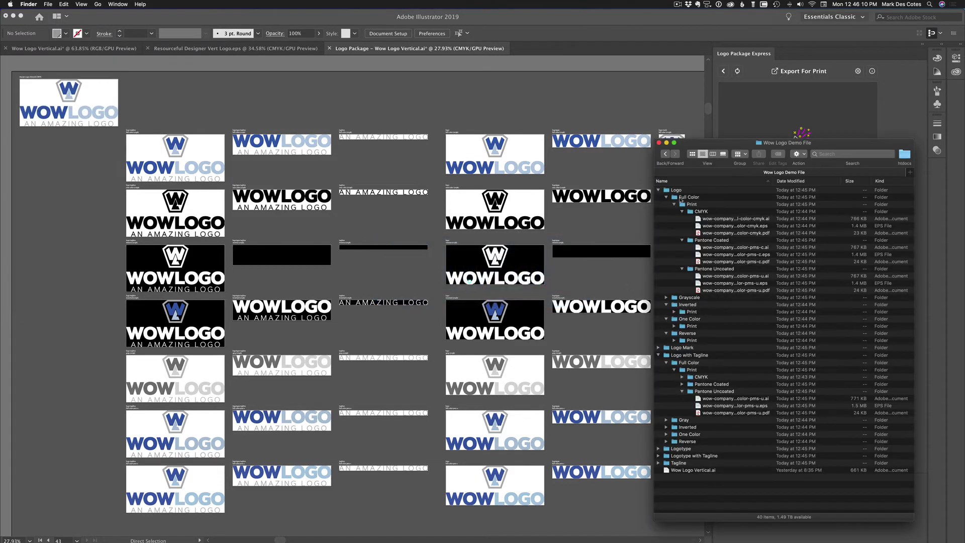
click(733, 335)
key(super+a)
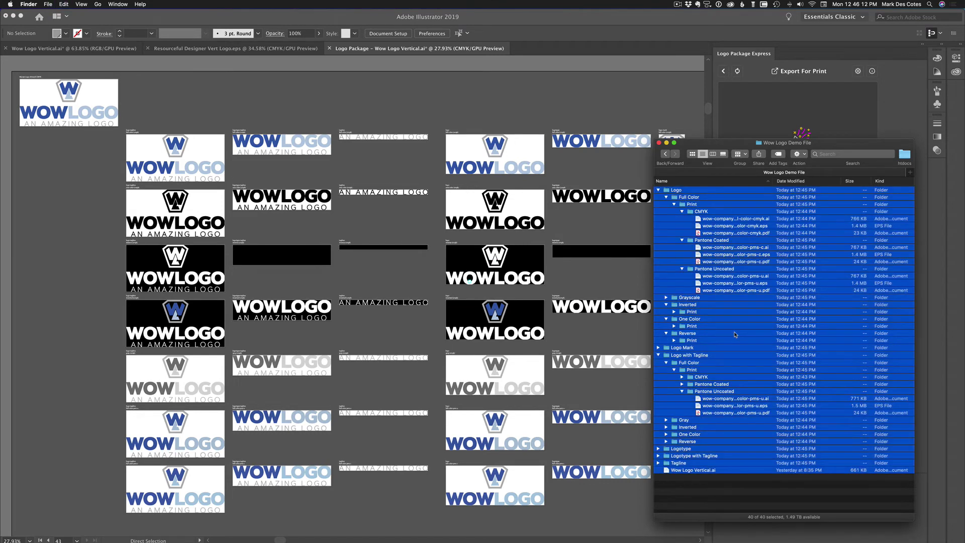
key(Right)
key(super+a)
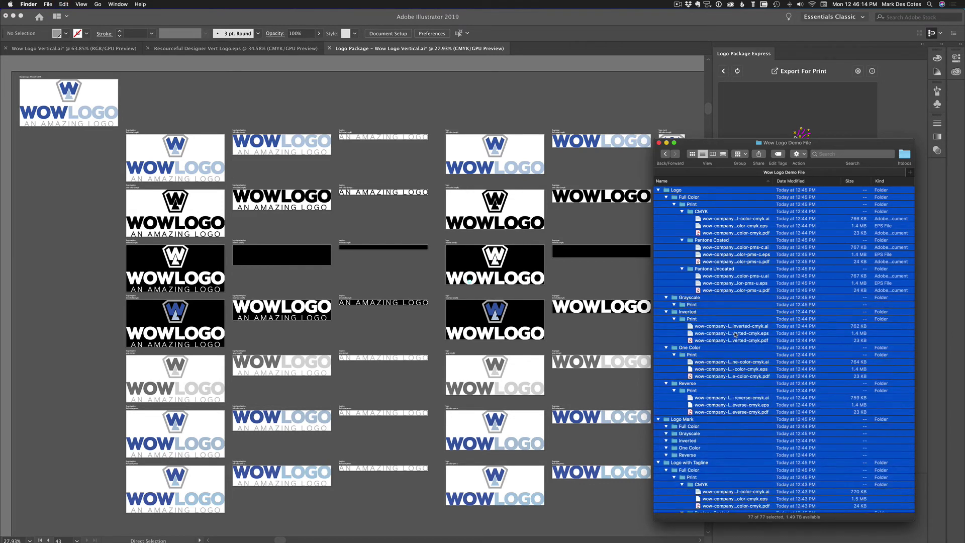
key(Right)
key(super+a)
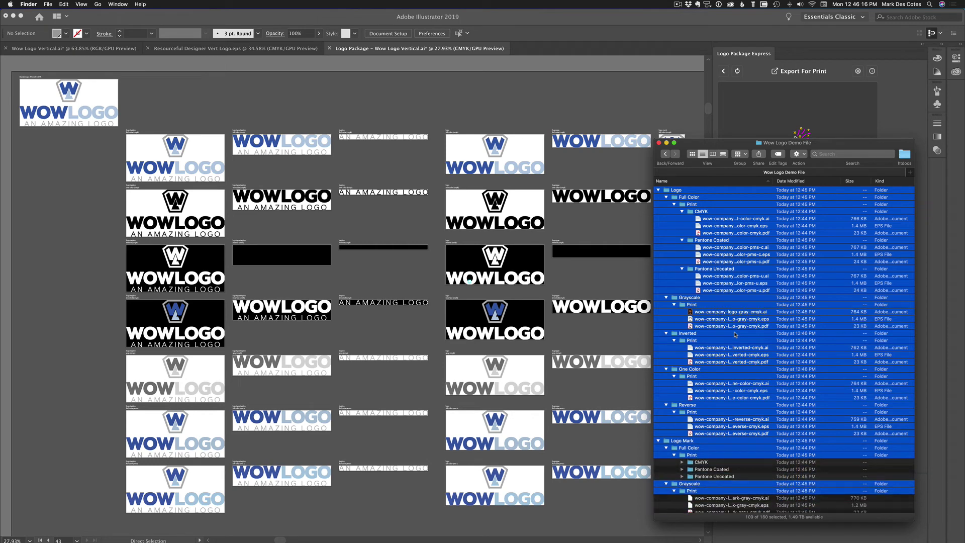
key(Right)
click(735, 332)
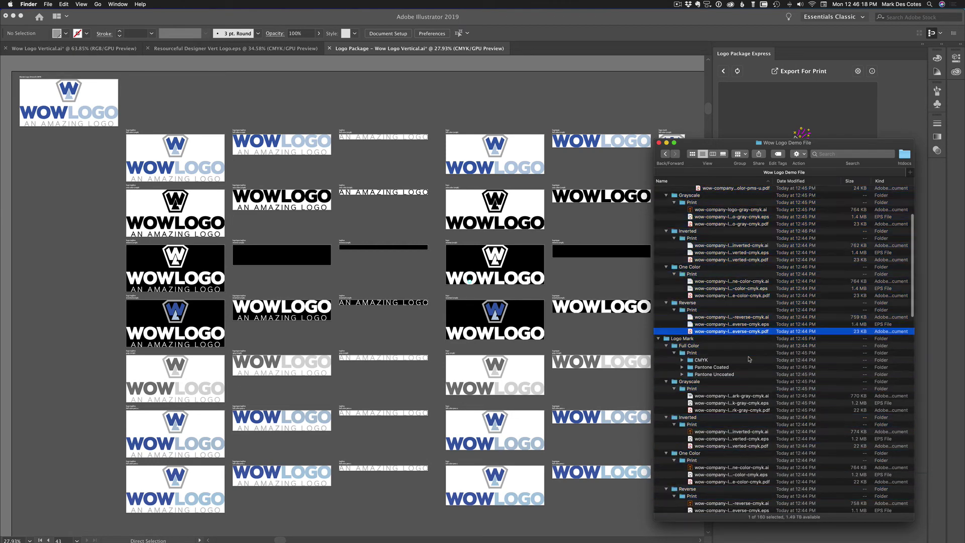
click(748, 360)
scroll(751, 377, down, 10)
scroll(753, 382, up, 5)
key(super+a)
key(Left)
click(753, 382)
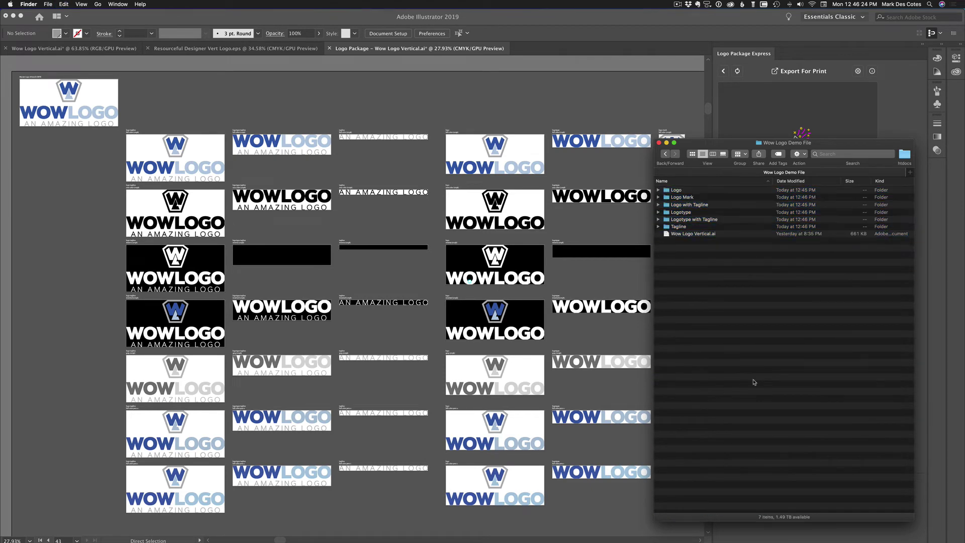
- Generate the RGB web logo artboards with Make Web Logos and look over the results
click(778, 95)
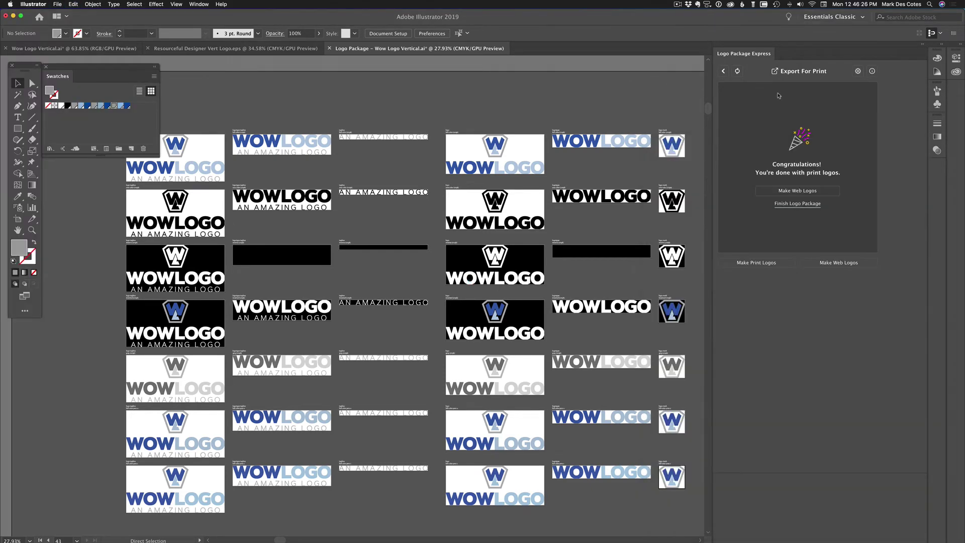
click(805, 191)
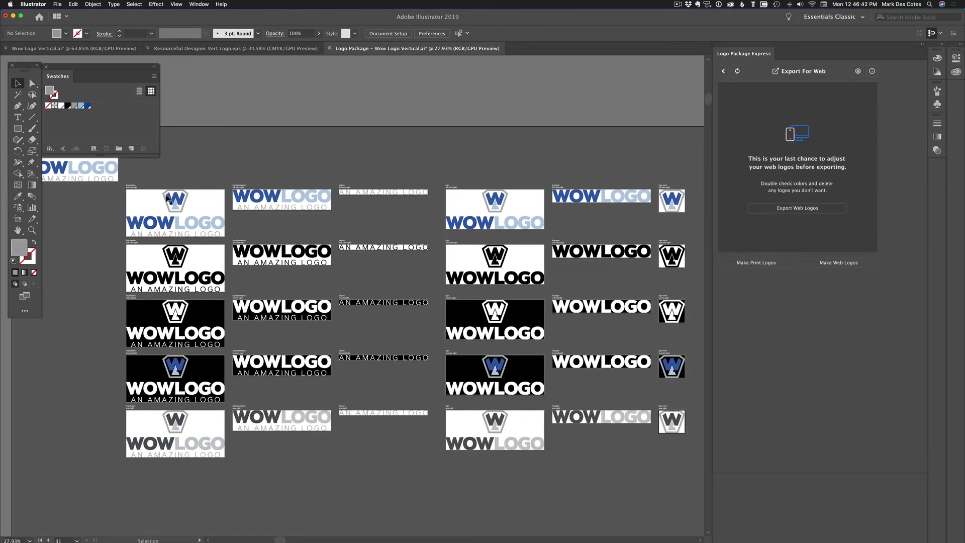
scroll(117, 176, up, 5)
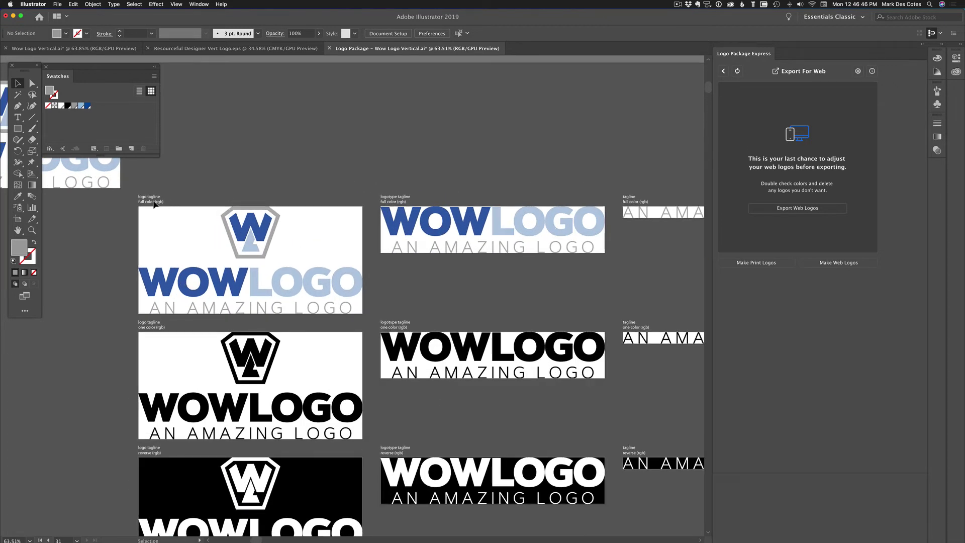
scroll(155, 203, down, 4)
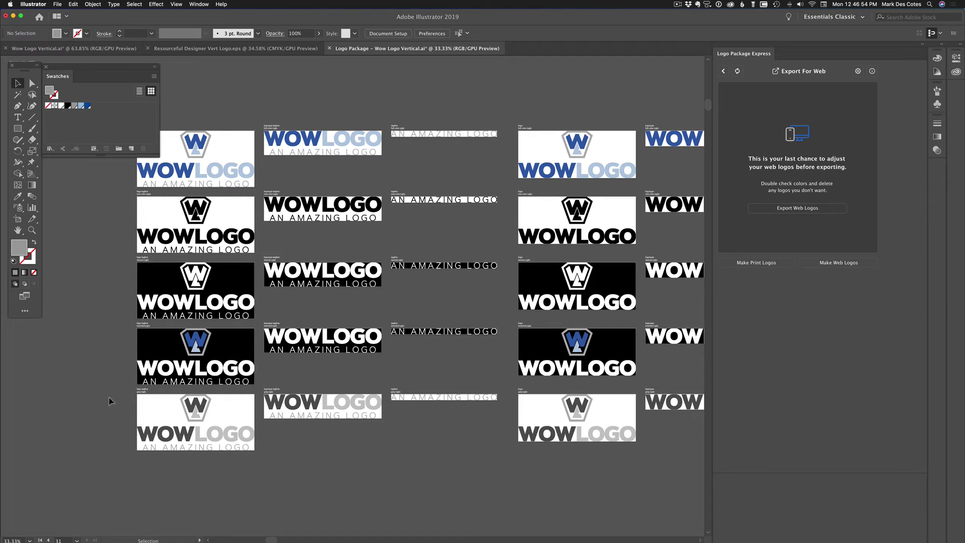
scroll(410, 455, right, 6)
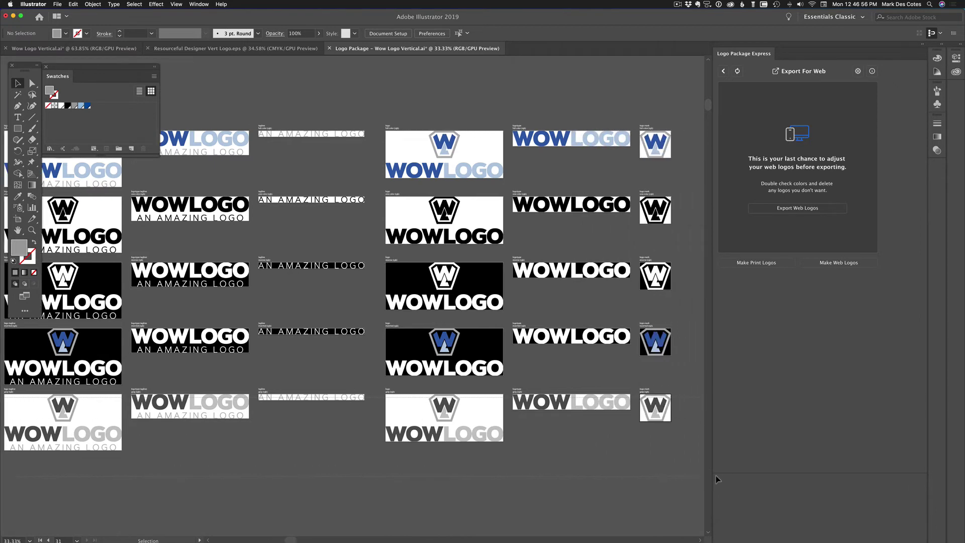
scroll(654, 478, right, 2)
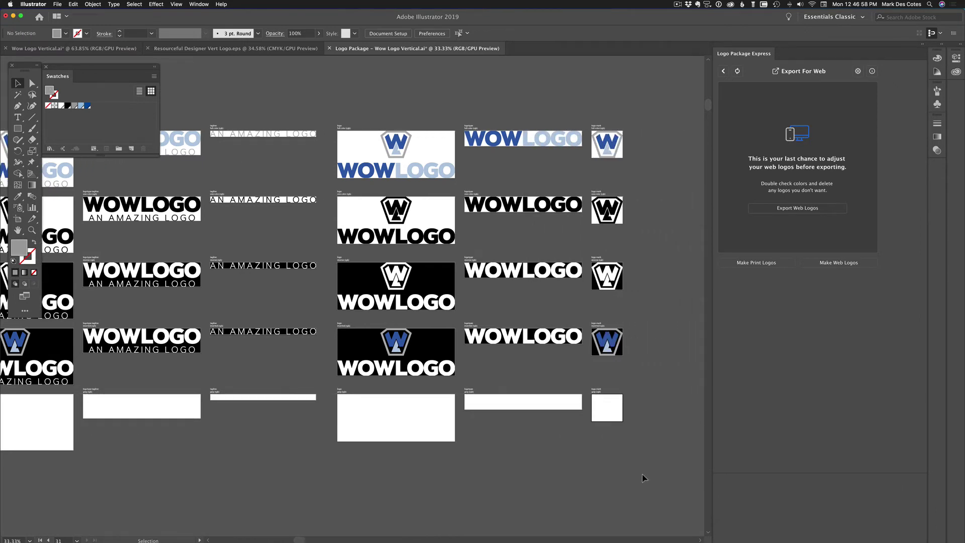
scroll(457, 400, left, 3)
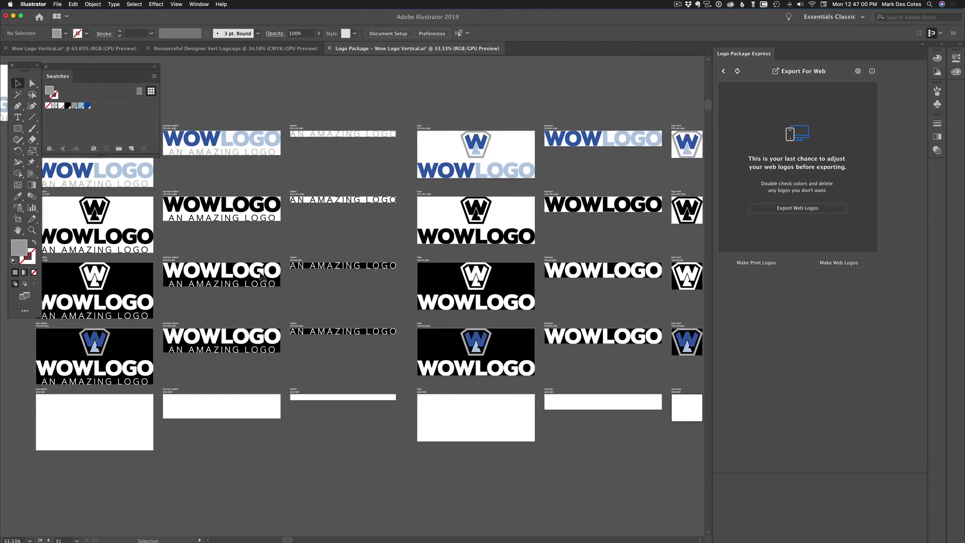
- Delete the wordmark, tagline and logotype lettering from the three black reverse artboards
click(246, 272)
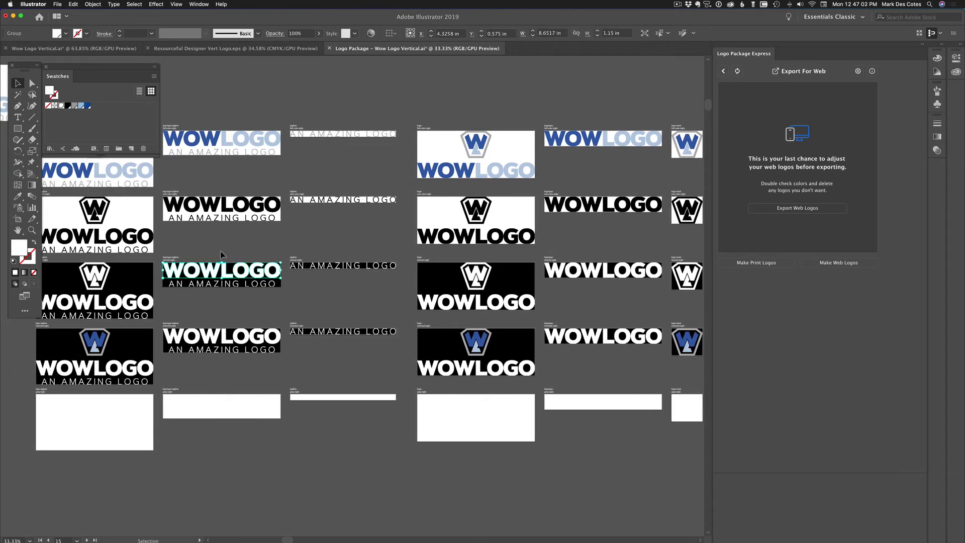
key(Delete)
click(351, 282)
key(Delete)
click(625, 261)
key(Delete)
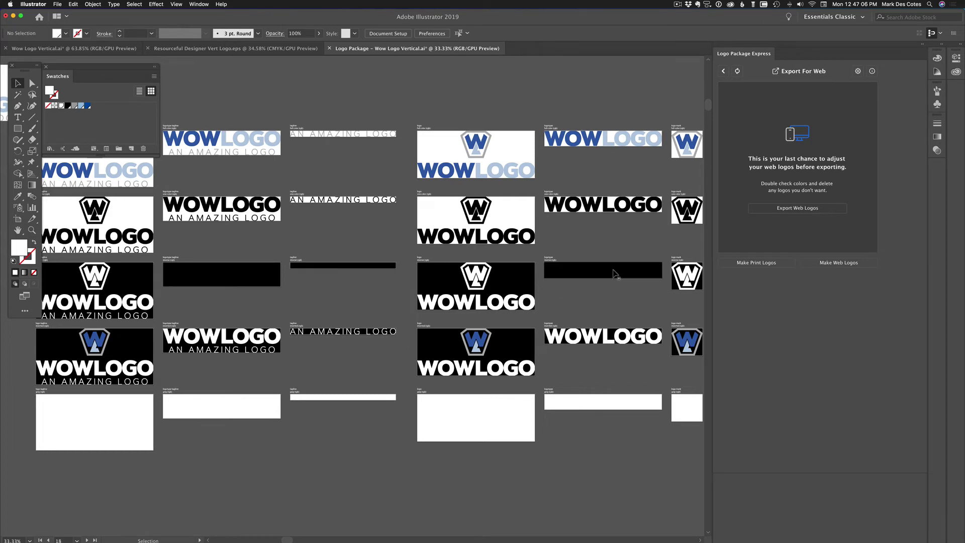
scroll(571, 300, left, 8)
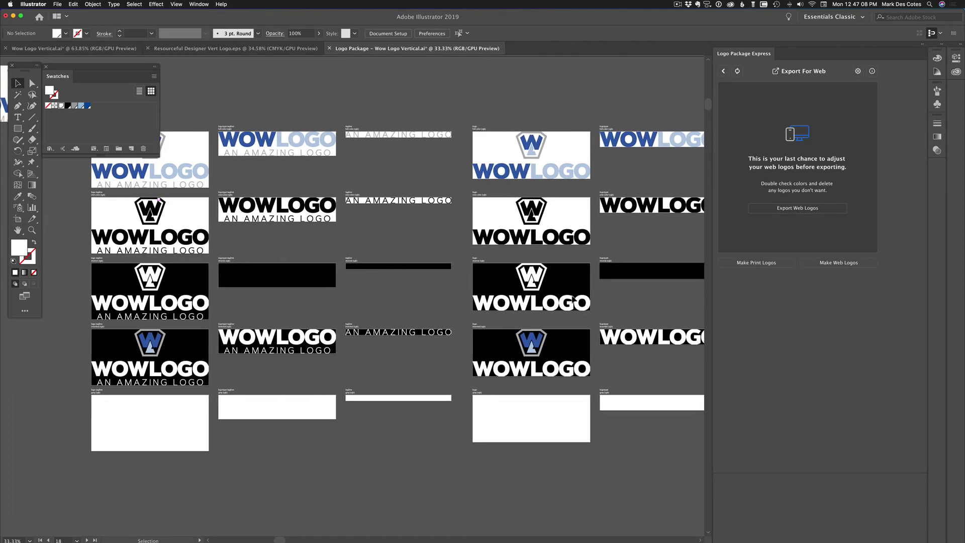
scroll(572, 299, left, 4)
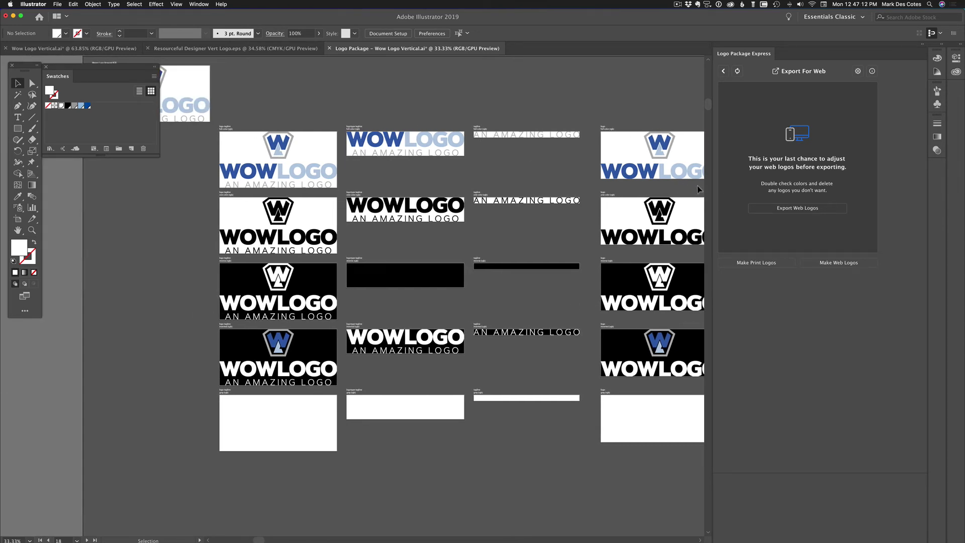
- Export the web logos as a package into the Wow Company logo folders
click(812, 209)
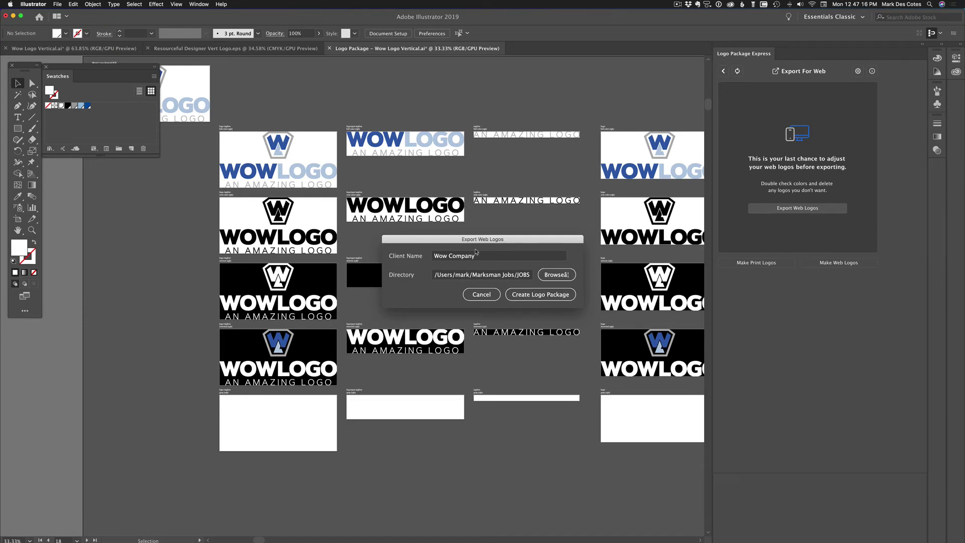
click(558, 295)
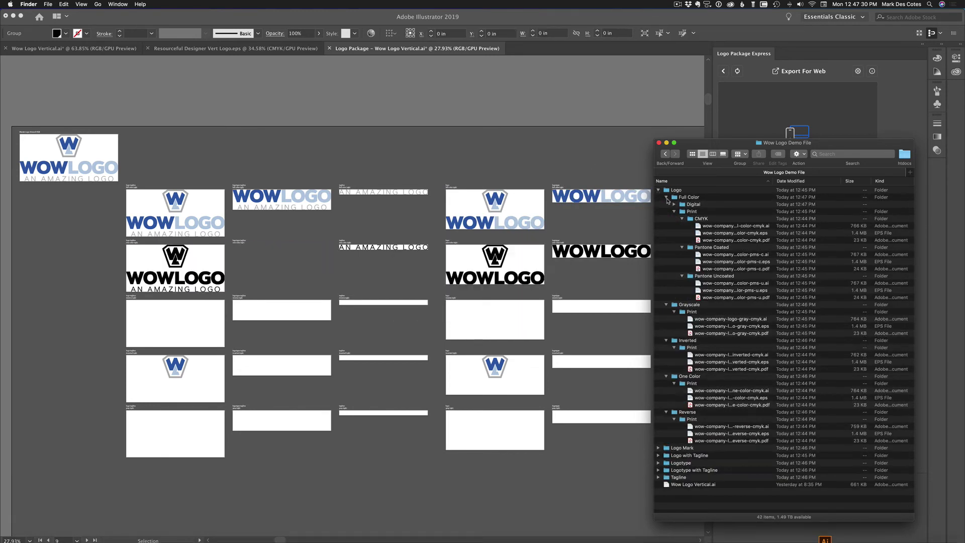
- In Finder, review the Full Color Digital, Print, CMYK and Pantone folders' exported files, returning to Illustrator
click(674, 212)
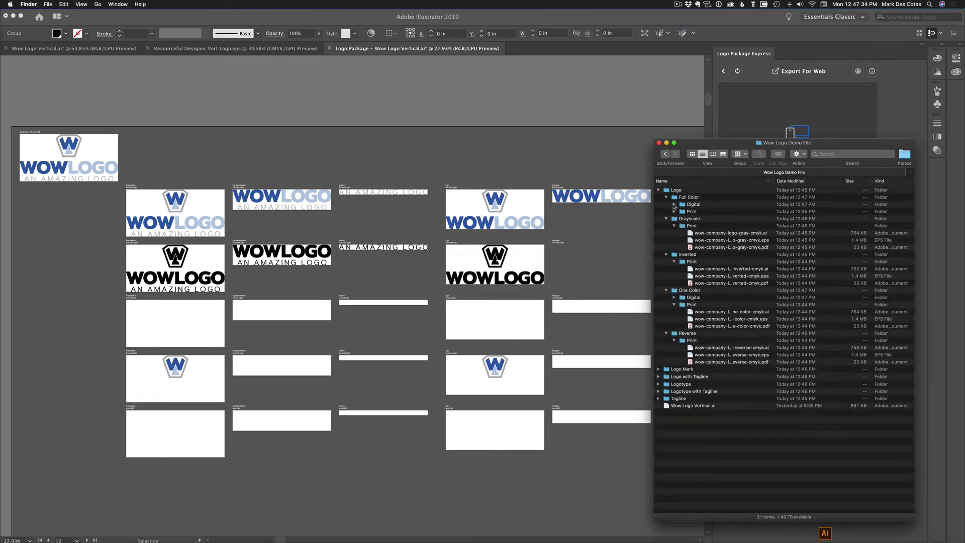
click(674, 205)
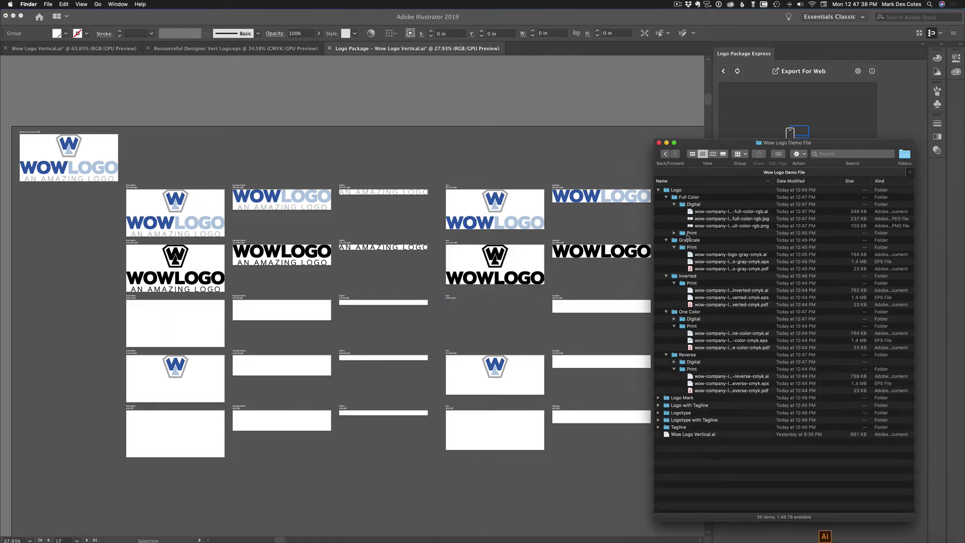
click(674, 233)
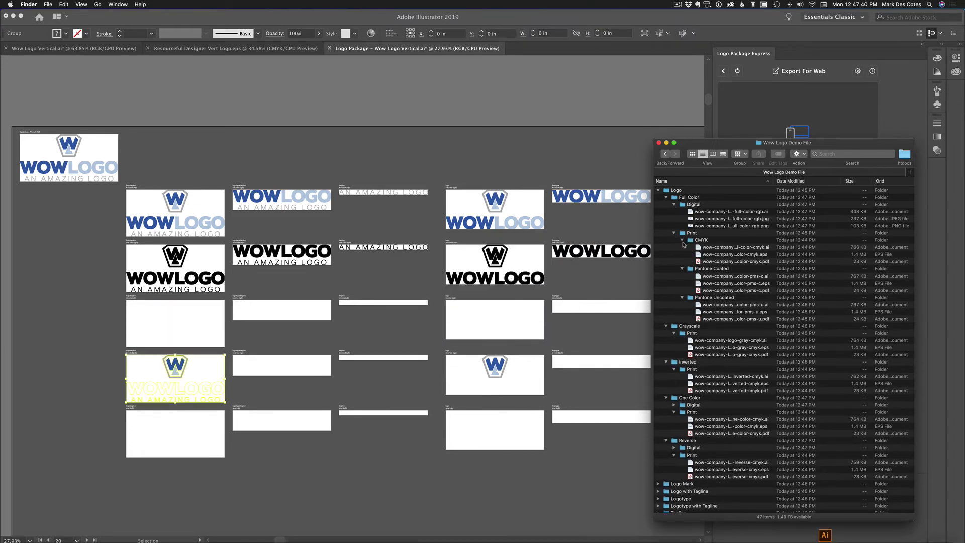
click(682, 247)
click(682, 248)
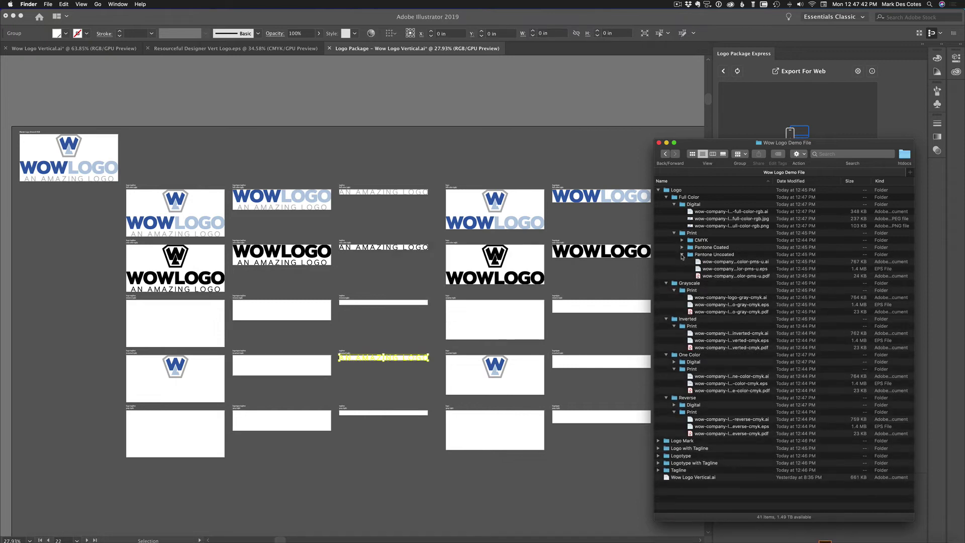
click(682, 254)
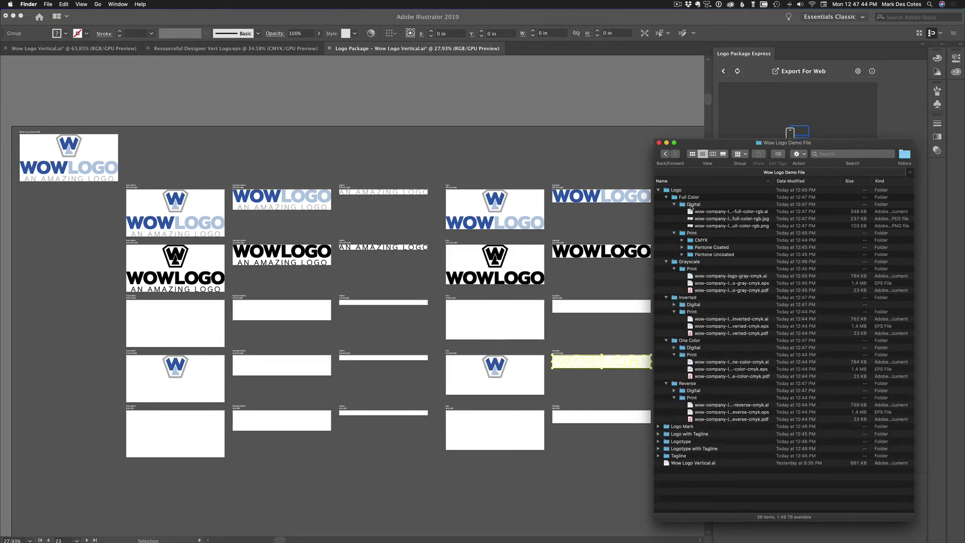
click(674, 204)
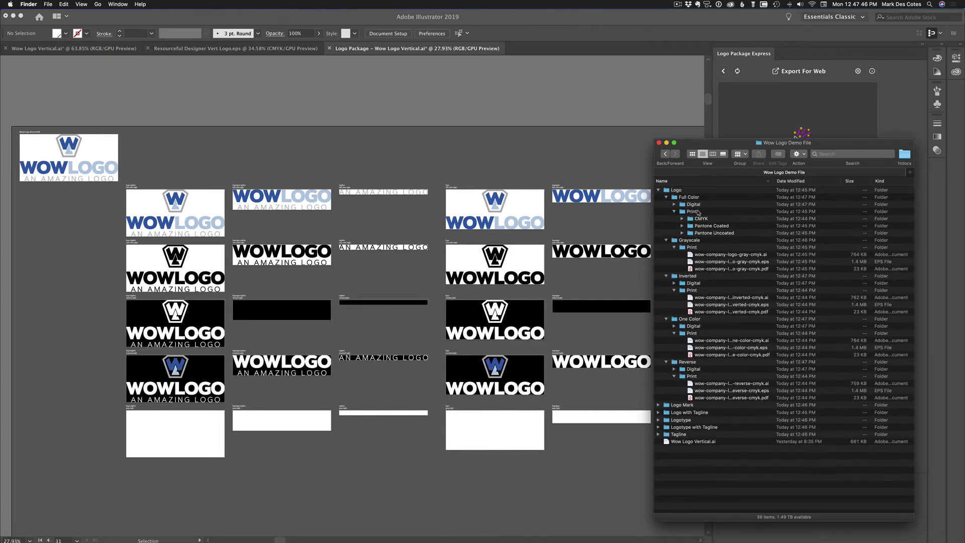
click(834, 112)
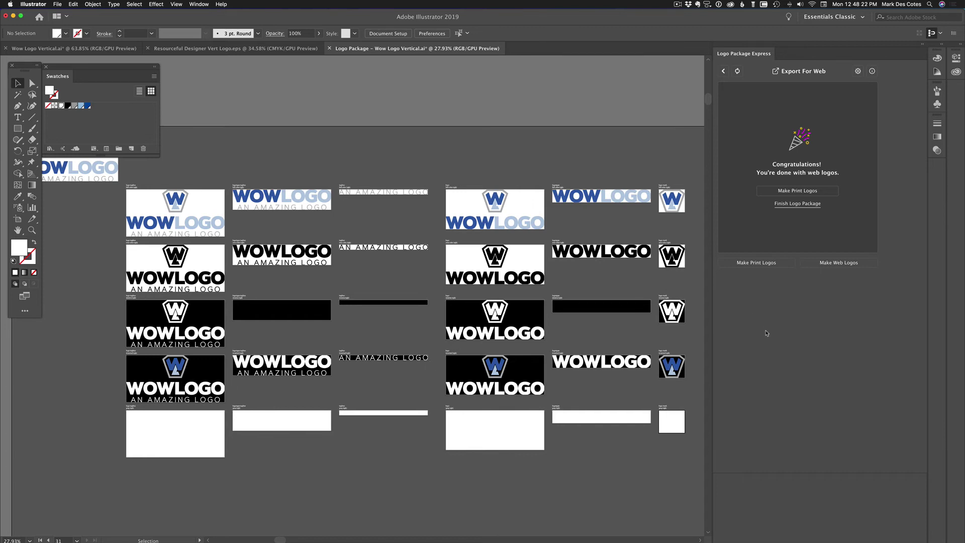
- Collapse the Full Color, Grayscale, Inverted, One Color, Reverse and Logo folders in Finder
key(super+Tab)
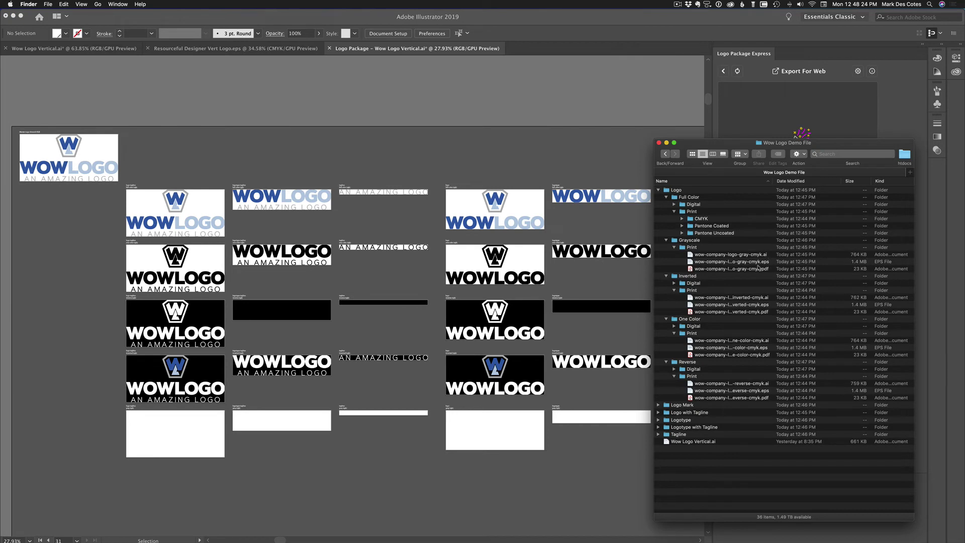
click(666, 197)
click(666, 204)
click(666, 211)
click(666, 219)
click(666, 226)
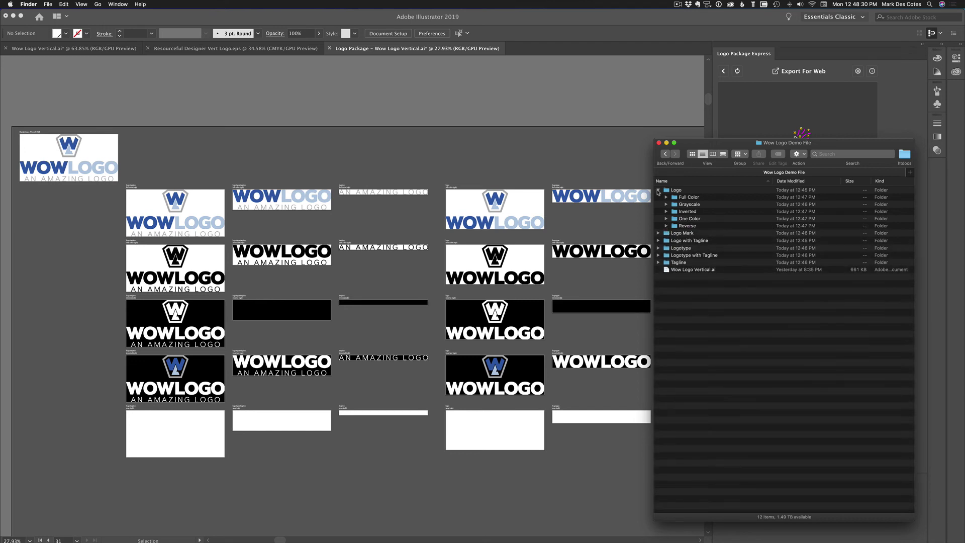
click(659, 190)
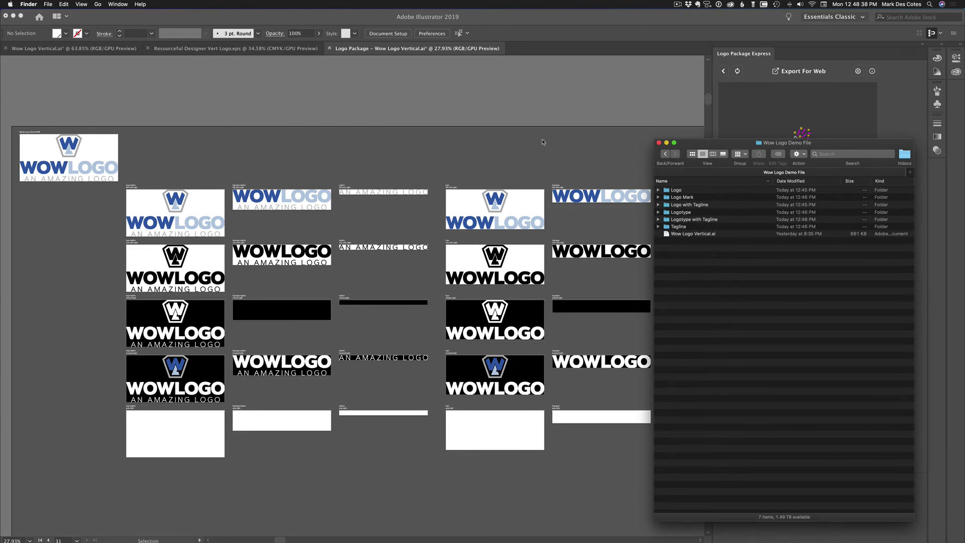
click(545, 106)
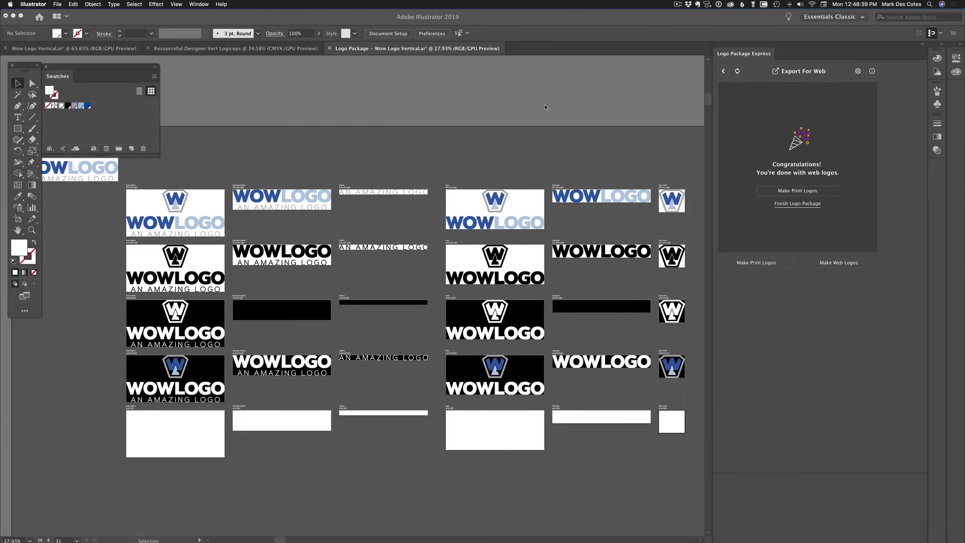
- From Wow Logo Vertical.ai, finish the package, begin a new one, and close the package document unsaved
click(122, 48)
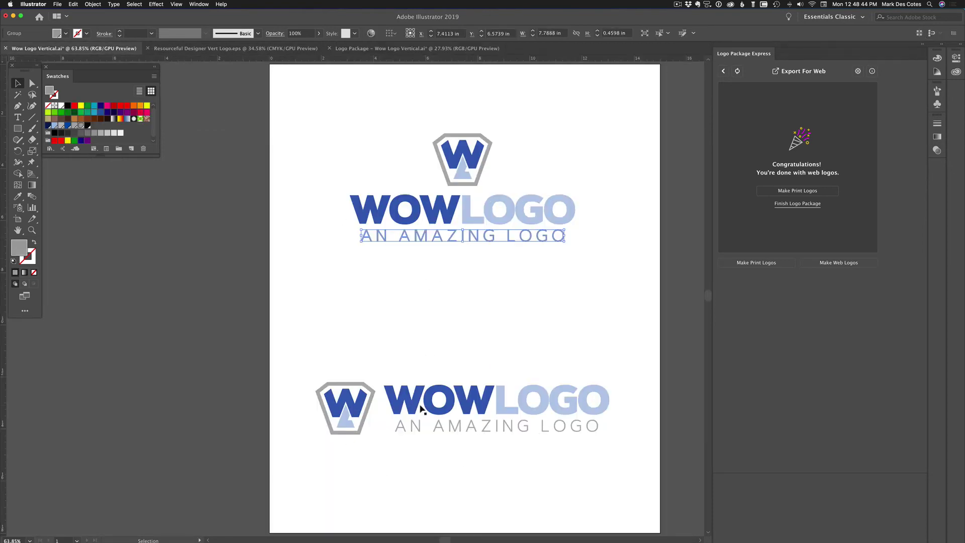
click(800, 206)
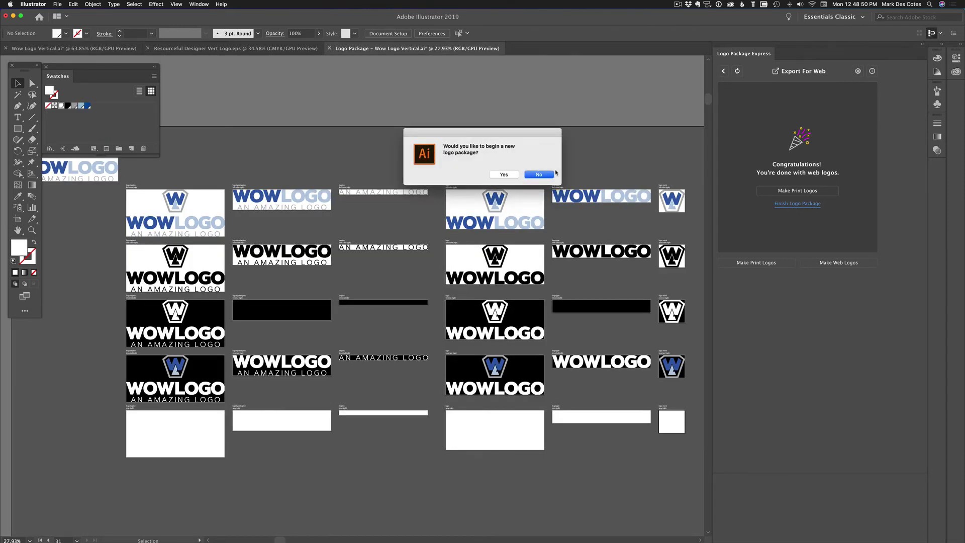
click(505, 175)
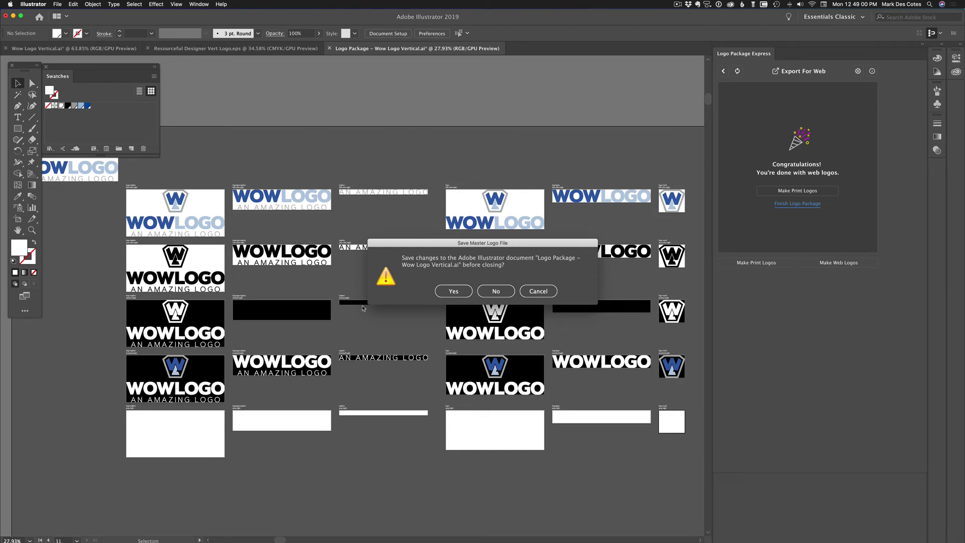
click(497, 291)
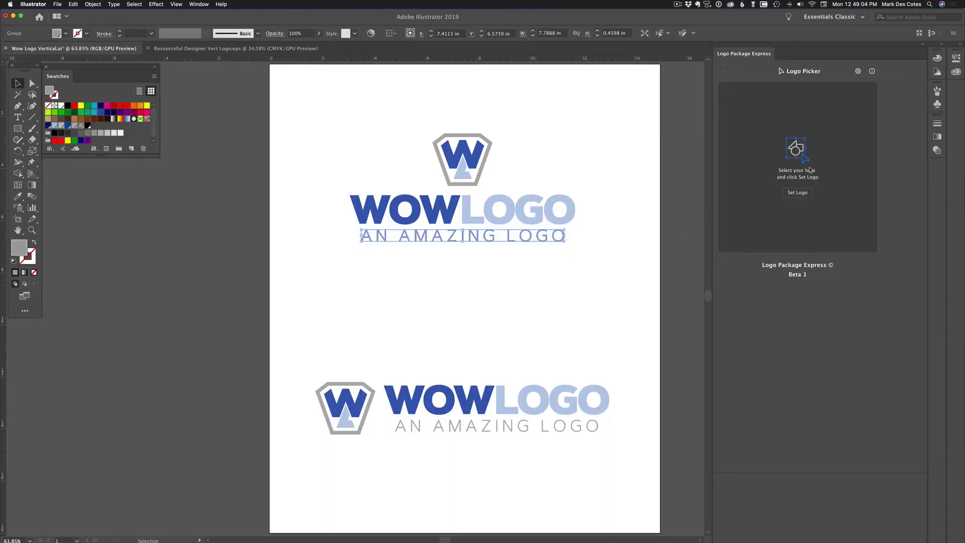
- Marquee-select the entire horizontal WOW LOGO group at the bottom of the page
drag(296, 347, 648, 460)
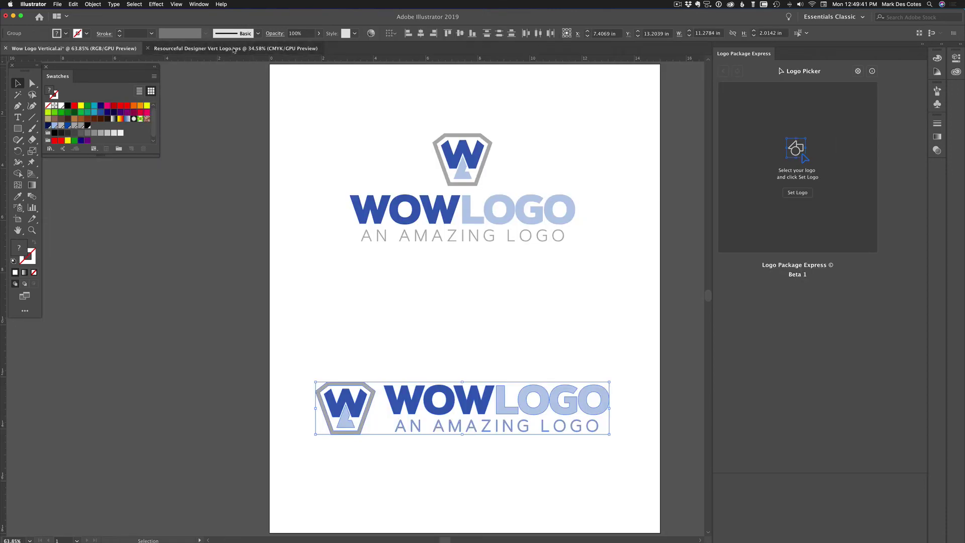
- In Resourceful Designer Vert Logo.eps, set the whole logo as the logo and the orange R as logo mark
click(229, 49)
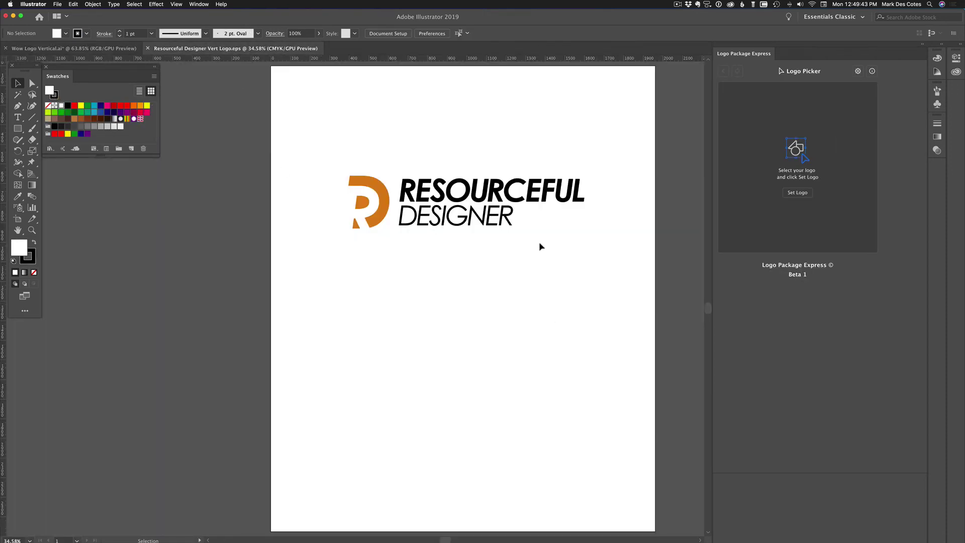
drag(323, 140, 655, 265)
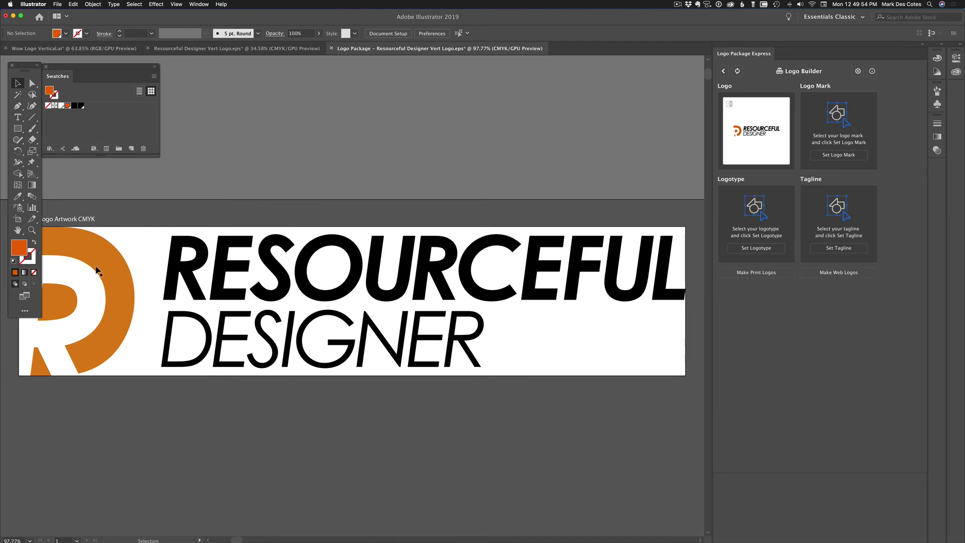
drag(132, 234, 28, 384)
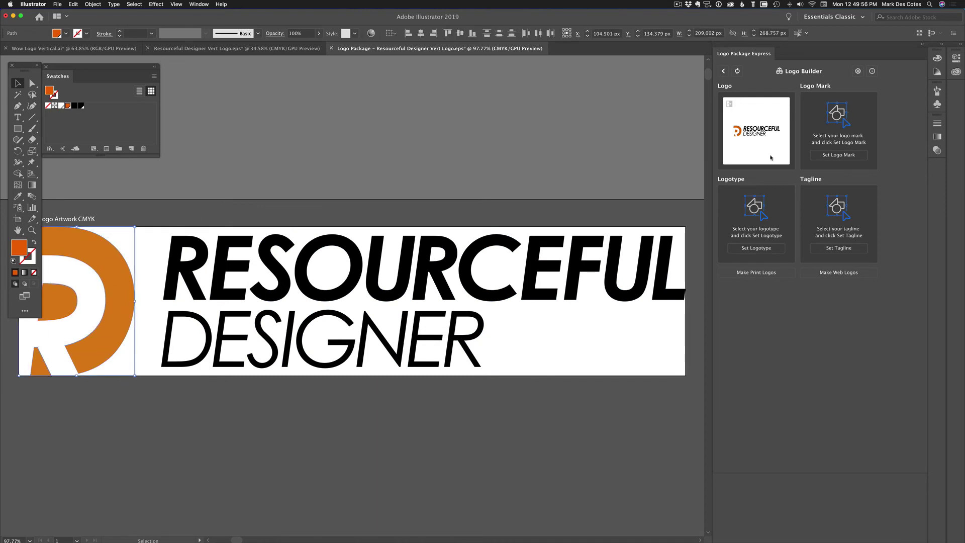
click(838, 154)
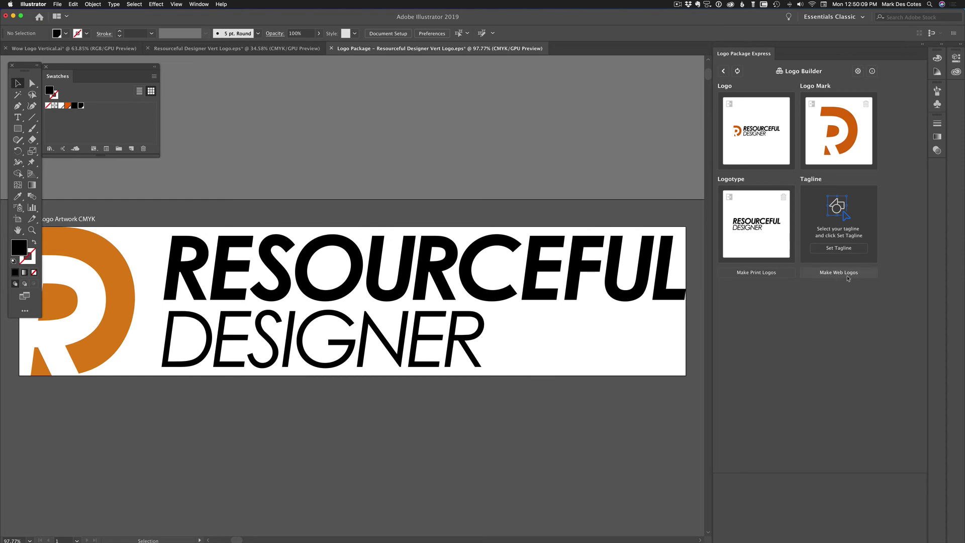
- Generate the web logo variants for the Resourceful Designer package
click(851, 273)
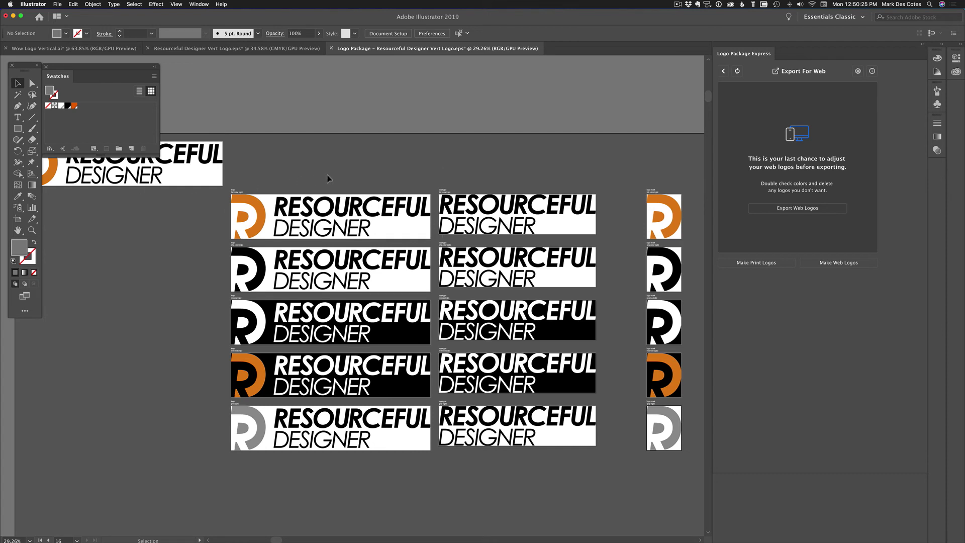
scroll(333, 174, left, 5)
scroll(390, 199, right, 6)
- Delete the logotype-only second column and the gray fifth-row logo variants
click(459, 196)
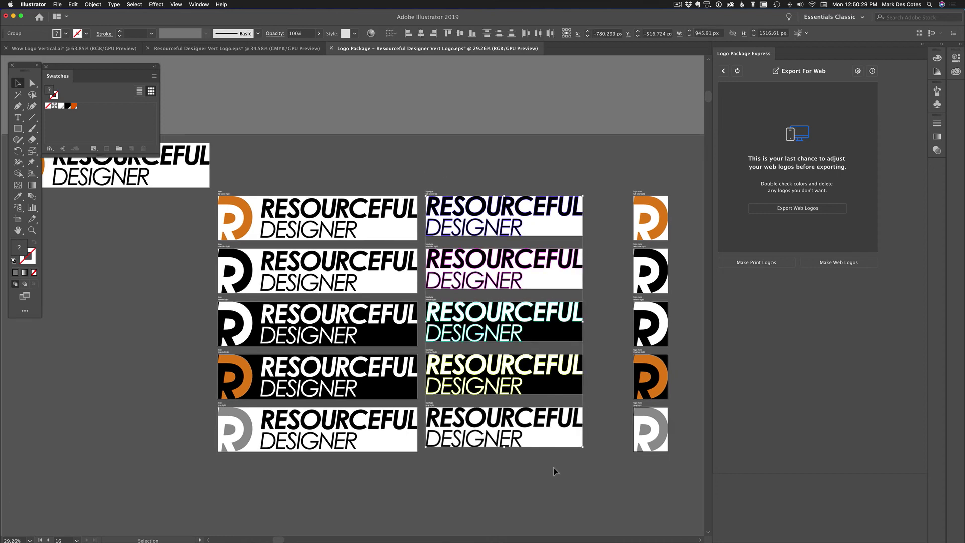
key(Delete)
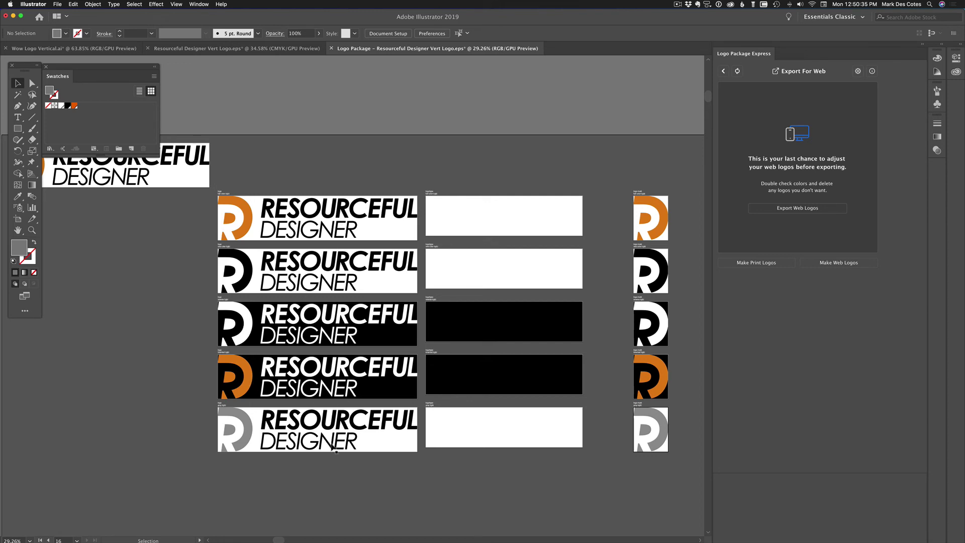
drag(203, 416, 619, 491)
key(Delete)
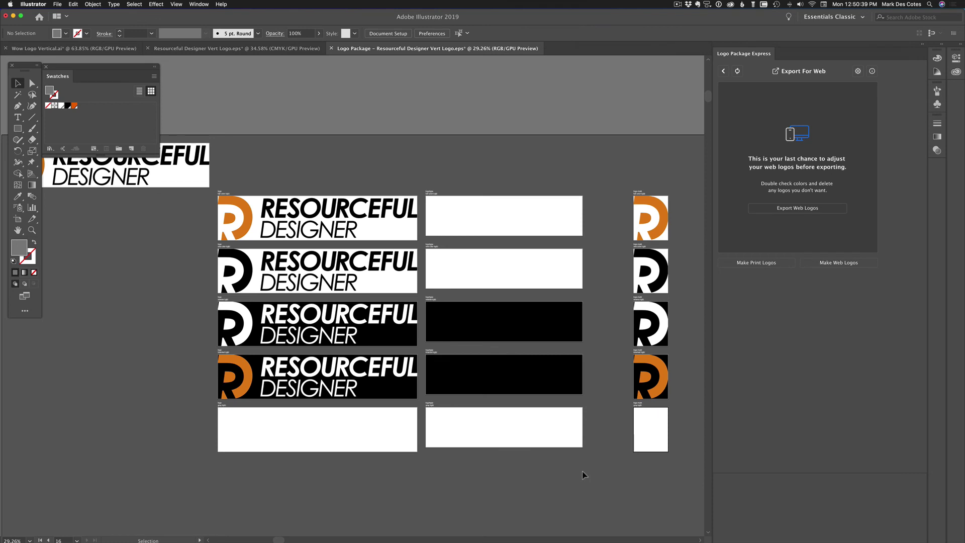
scroll(506, 336, right, 3)
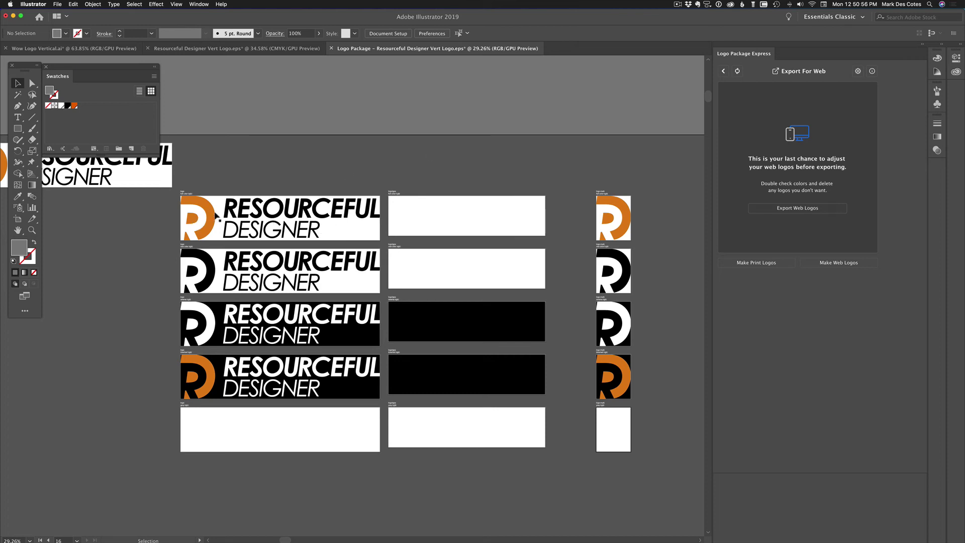
scroll(209, 221, left, 1)
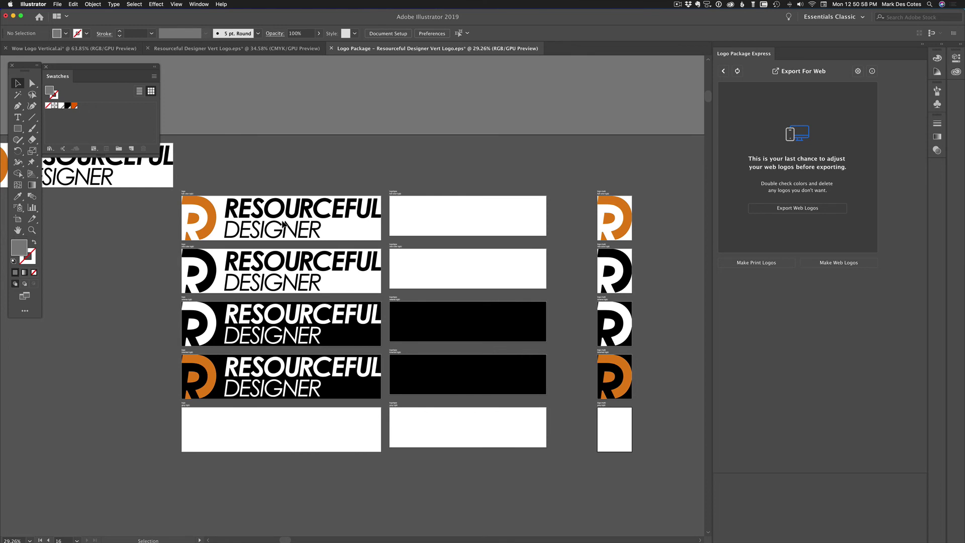